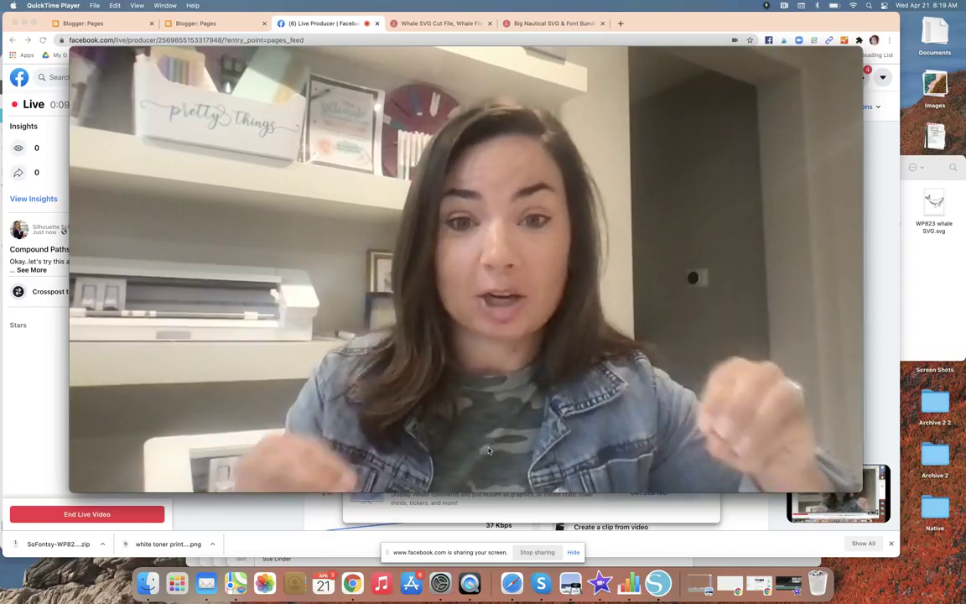
- Scroll the Big Nautical bundle page to the Bundle Includes grid showing the $3.40 Whale SVG Cut File
{"action": "left_click", "coordinate": [549, 23]}
{"action": "scroll", "coordinate": [405, 223], "scroll_direction": "up", "scroll_amount": 10}
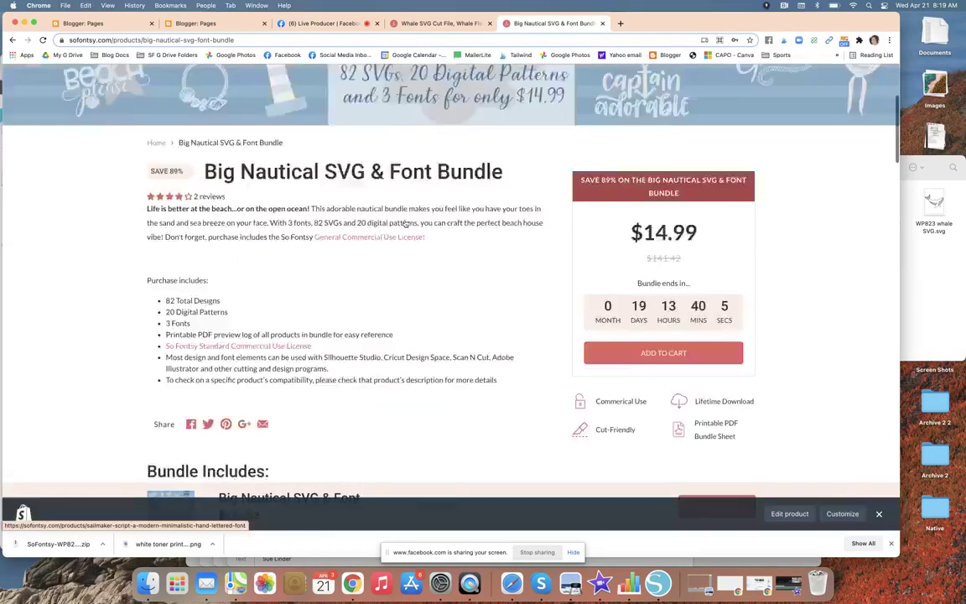
{"action": "scroll", "coordinate": [405, 224], "scroll_direction": "up", "scroll_amount": 5}
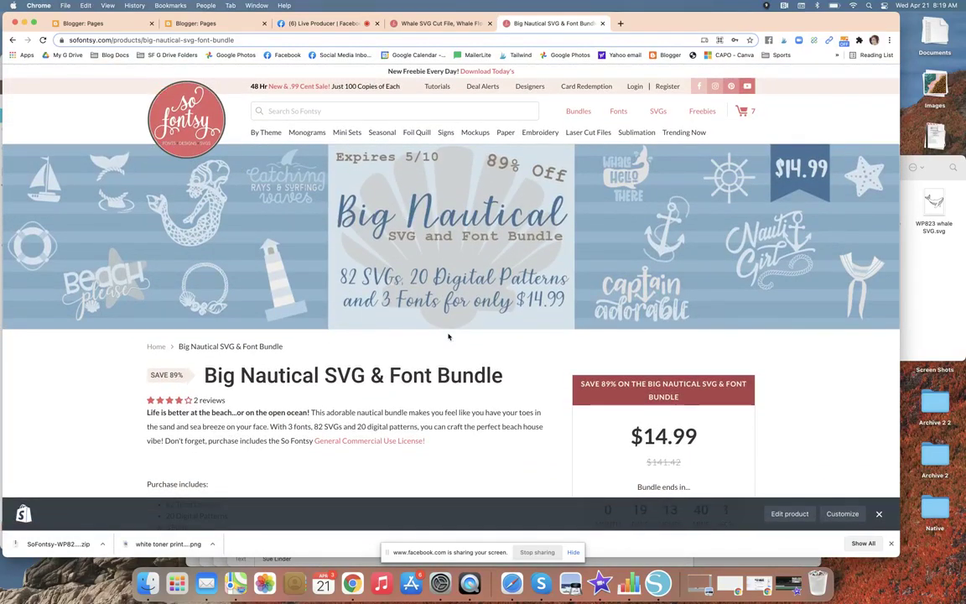
{"action": "scroll", "coordinate": [389, 359], "scroll_direction": "down", "scroll_amount": 15}
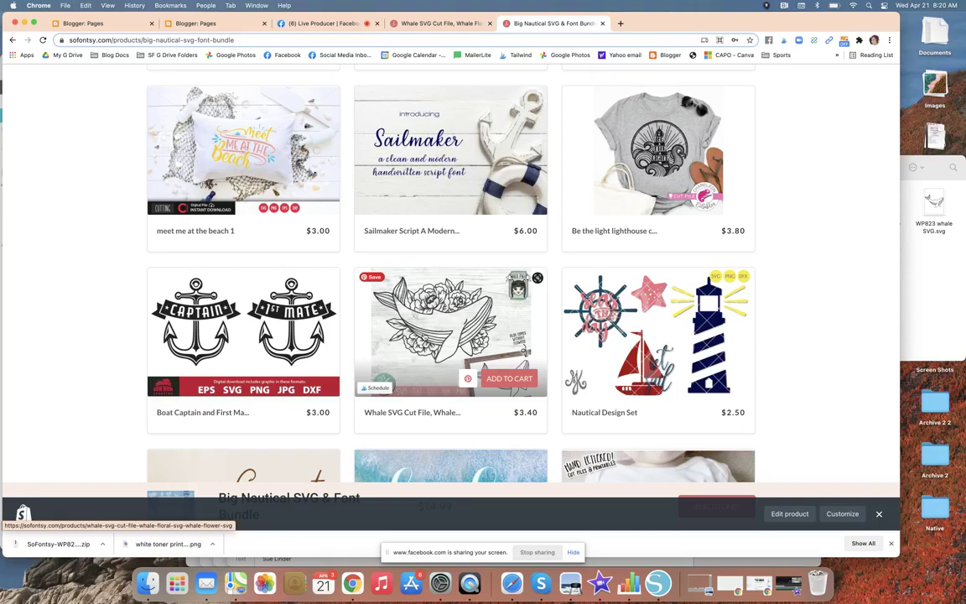
- Close the Untitled-1 whale document without saving, leaving a blank Untitled-2 page, and bring Finder forward
{"action": "left_click_drag", "start_coordinate": [444, 331], "coordinate": [262, 186]}
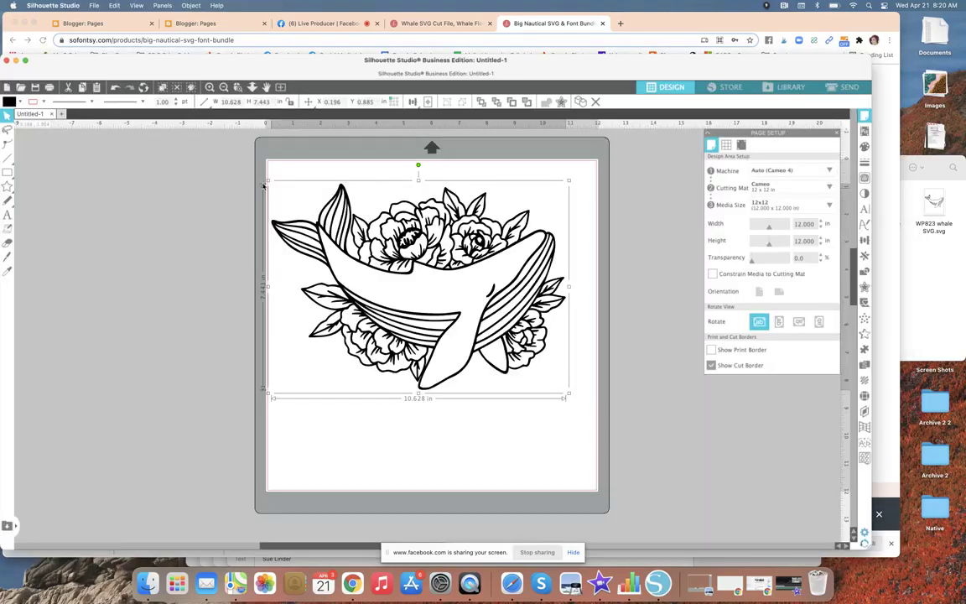
{"action": "left_click", "coordinate": [51, 114]}
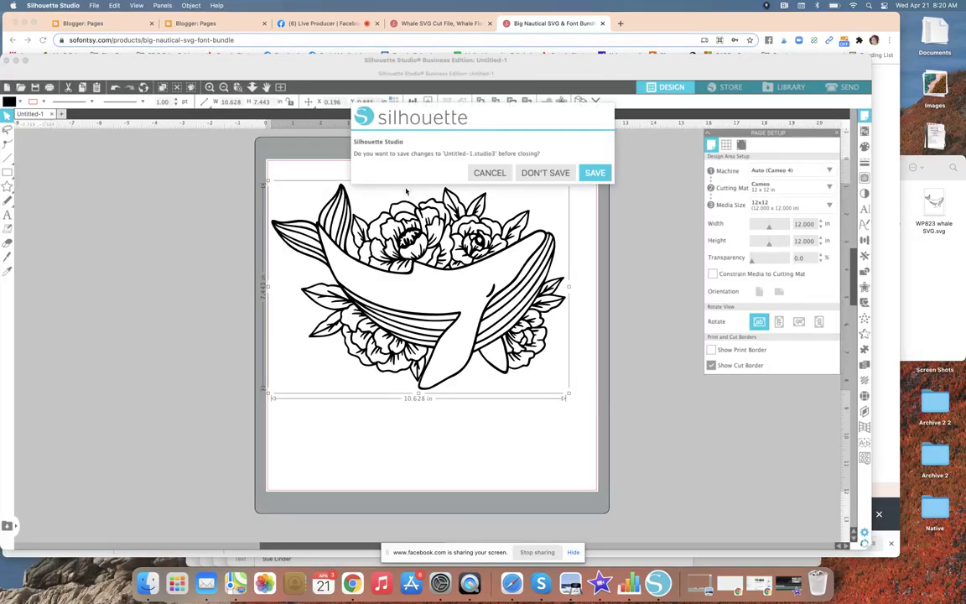
{"action": "left_click", "coordinate": [539, 174]}
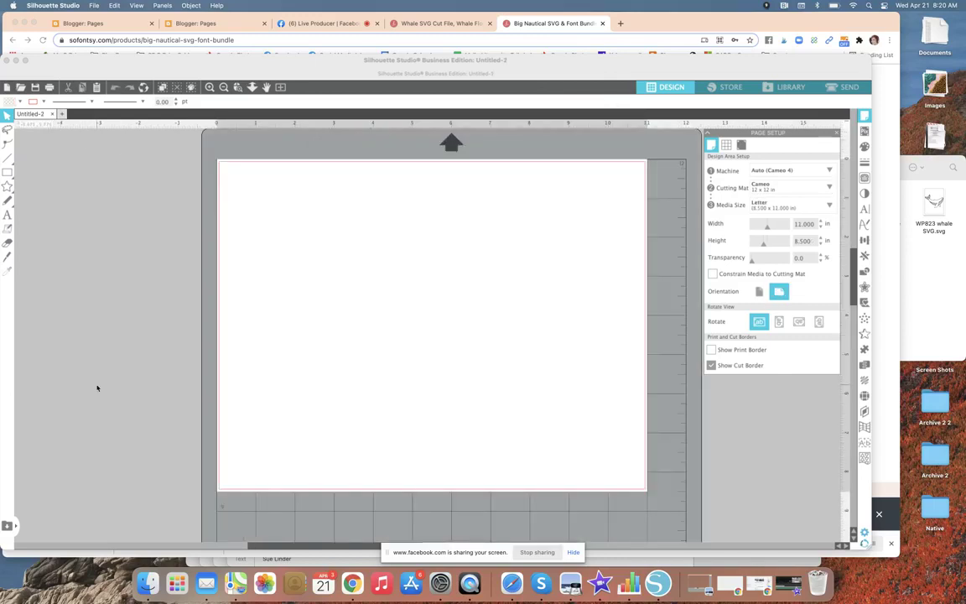
{"action": "left_click", "coordinate": [149, 584]}
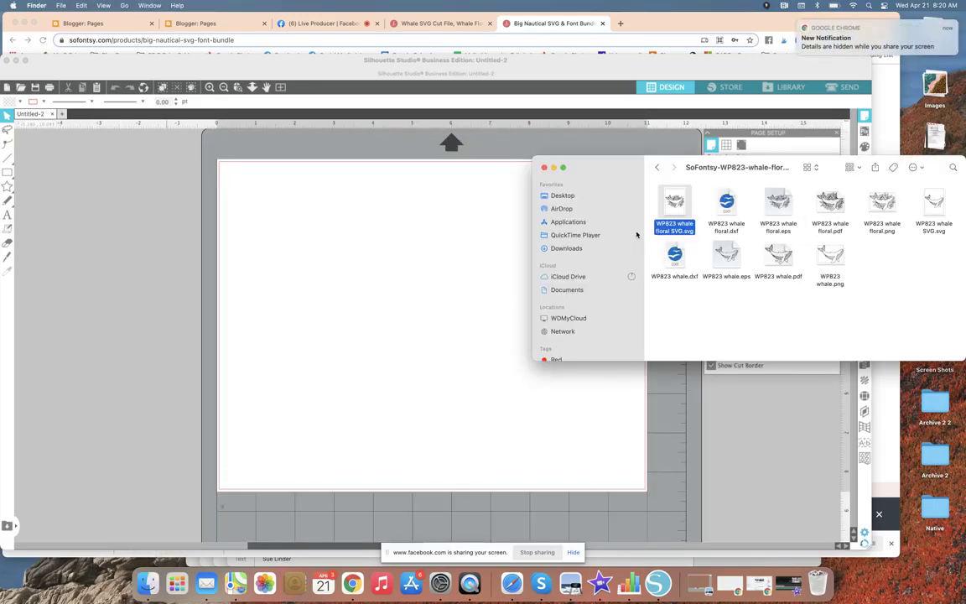
- Unzip the SoFontsy download in Downloads, open its folder and select WP823 whale floral SVG.svg
{"action": "left_click", "coordinate": [579, 250]}
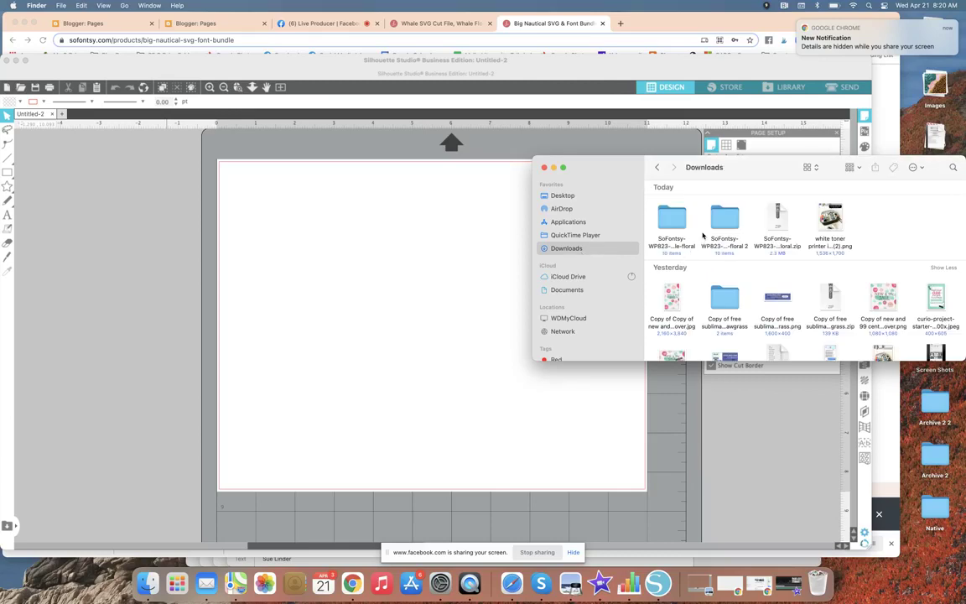
{"action": "double_click", "coordinate": [776, 222]}
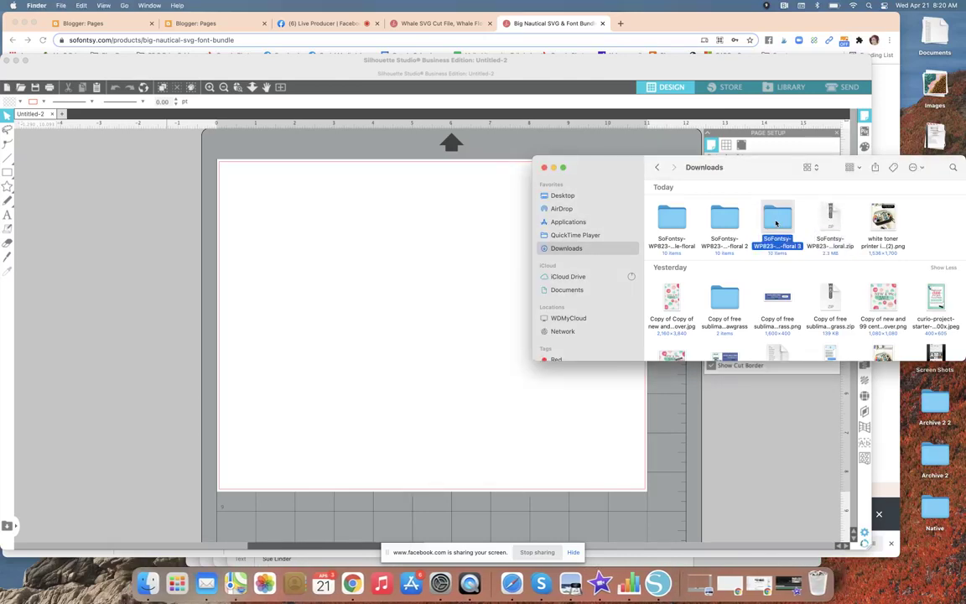
{"action": "double_click", "coordinate": [777, 220]}
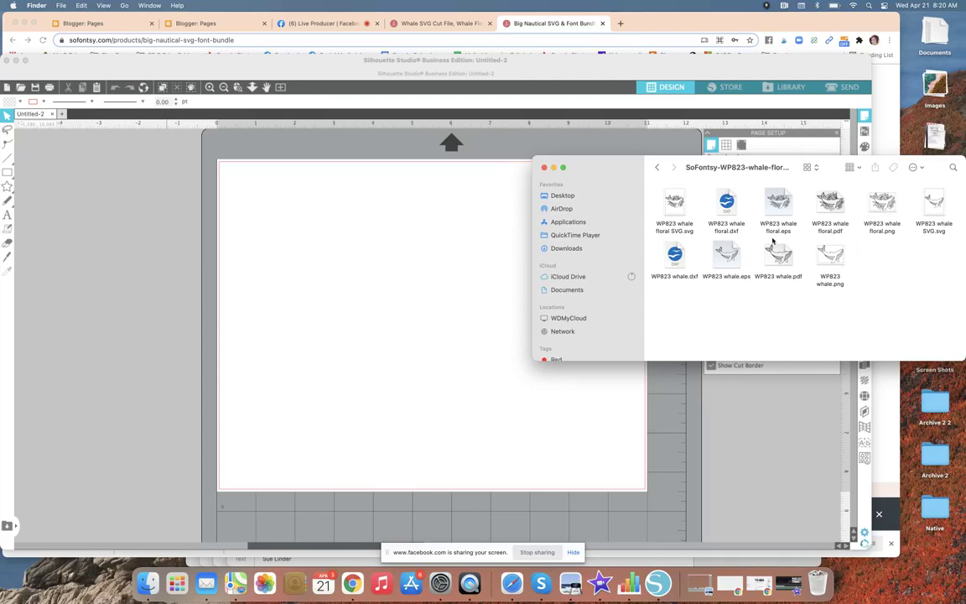
{"action": "left_click", "coordinate": [677, 219]}
{"action": "left_click", "coordinate": [929, 216]}
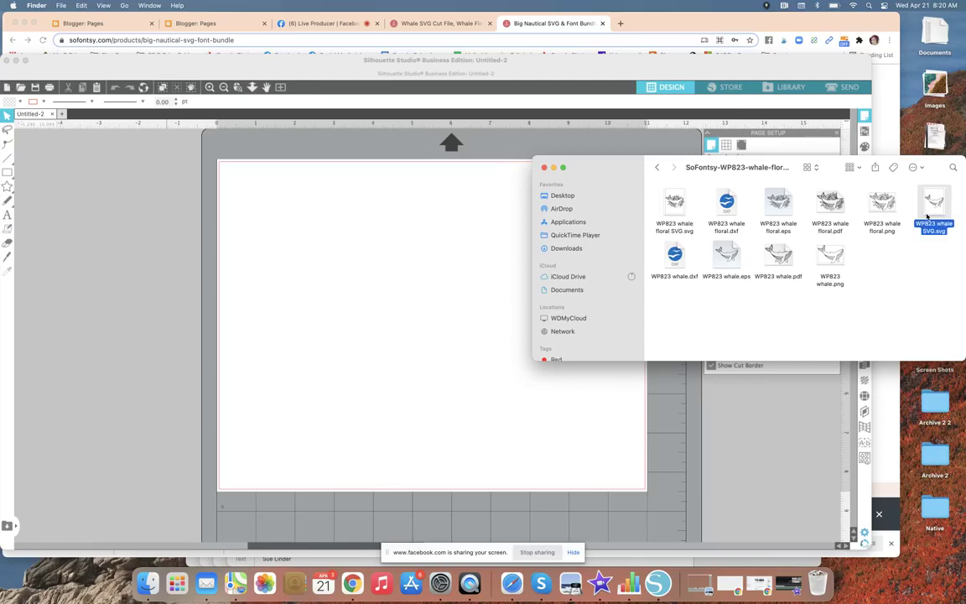
{"action": "left_click", "coordinate": [673, 206]}
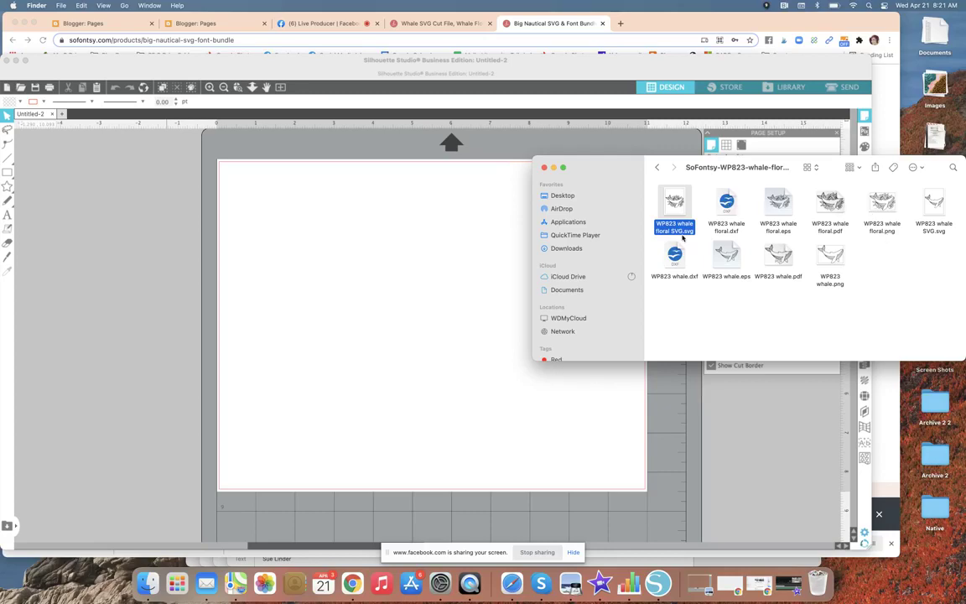
- Drop WP823 whale floral SVG.svg onto the page and change Media Size from Letter to 12x12
{"action": "left_click_drag", "start_coordinate": [670, 211], "coordinate": [350, 282]}
{"action": "left_click", "coordinate": [252, 361]}
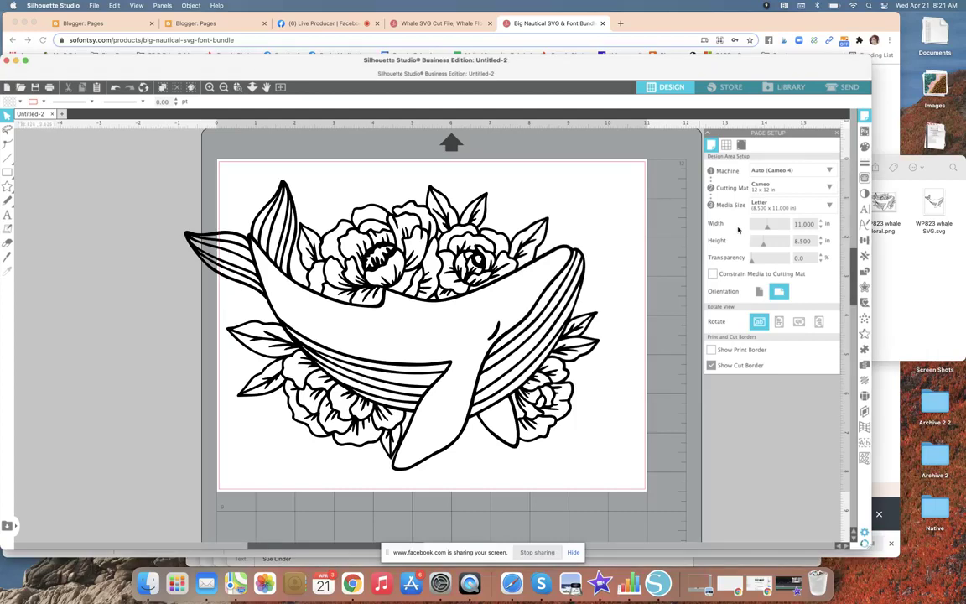
{"action": "scroll", "coordinate": [475, 277], "scroll_direction": "down", "scroll_amount": 2}
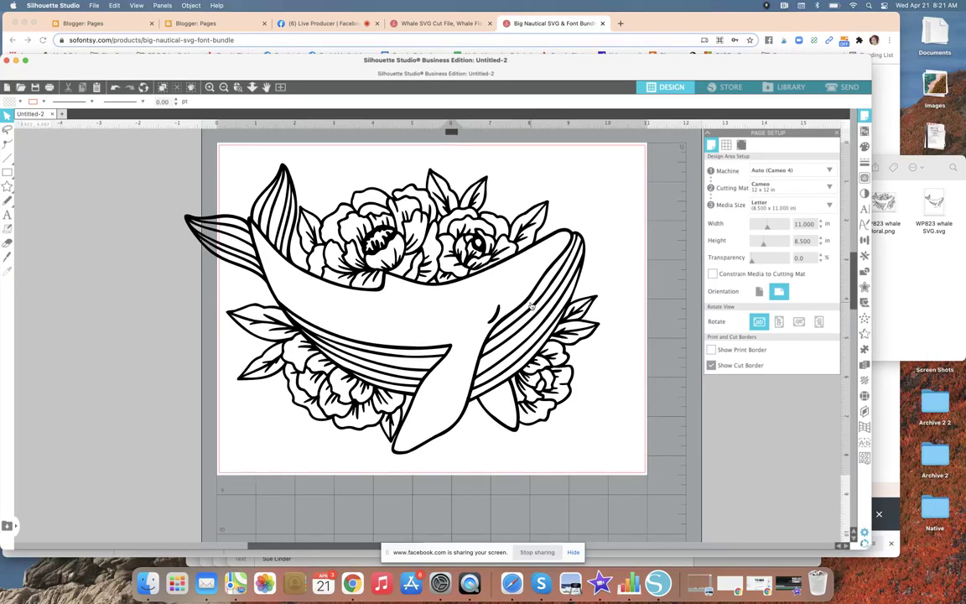
{"action": "left_click", "coordinate": [760, 208]}
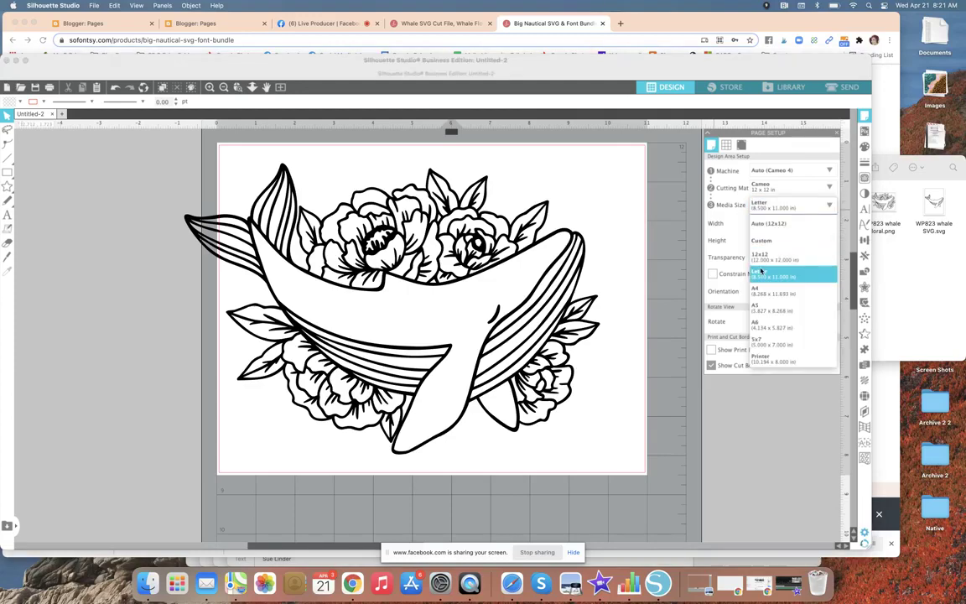
{"action": "left_click", "coordinate": [762, 260]}
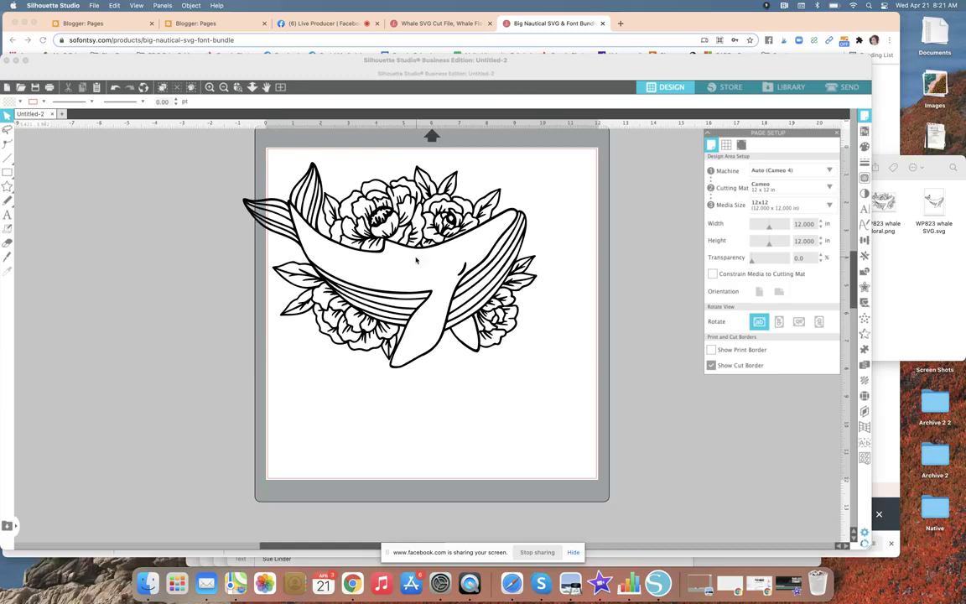
- Drag the 10.628 by 7.443 inch whale design so it sits centred near the top of the mat
{"action": "left_click", "coordinate": [379, 236]}
{"action": "left_click_drag", "start_coordinate": [431, 310], "coordinate": [458, 333]}
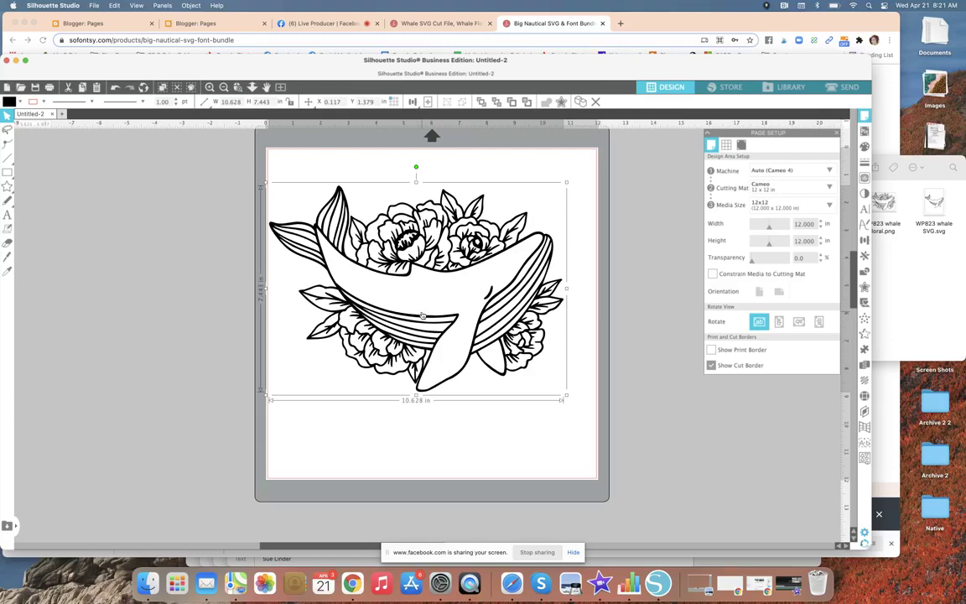
{"action": "left_click_drag", "start_coordinate": [422, 314], "coordinate": [272, 329]}
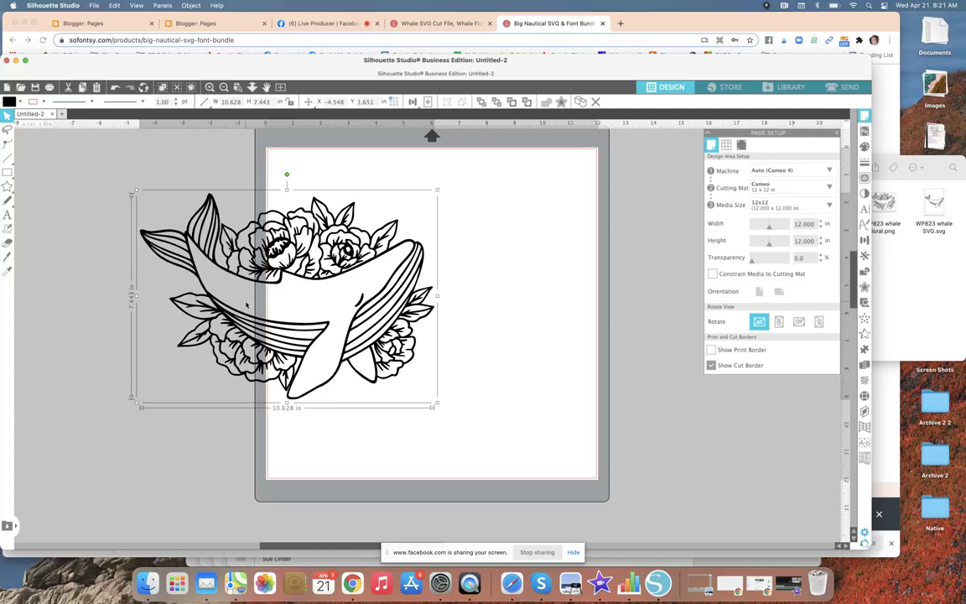
{"action": "left_click_drag", "start_coordinate": [278, 284], "coordinate": [414, 272]}
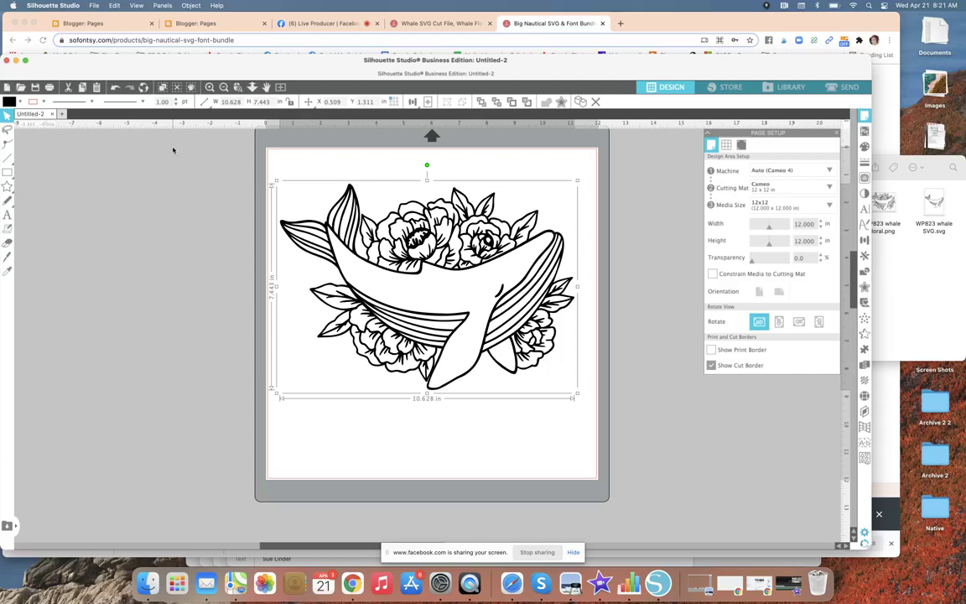
- Change the whale design's line colour from black to blue
{"action": "left_click", "coordinate": [20, 102]}
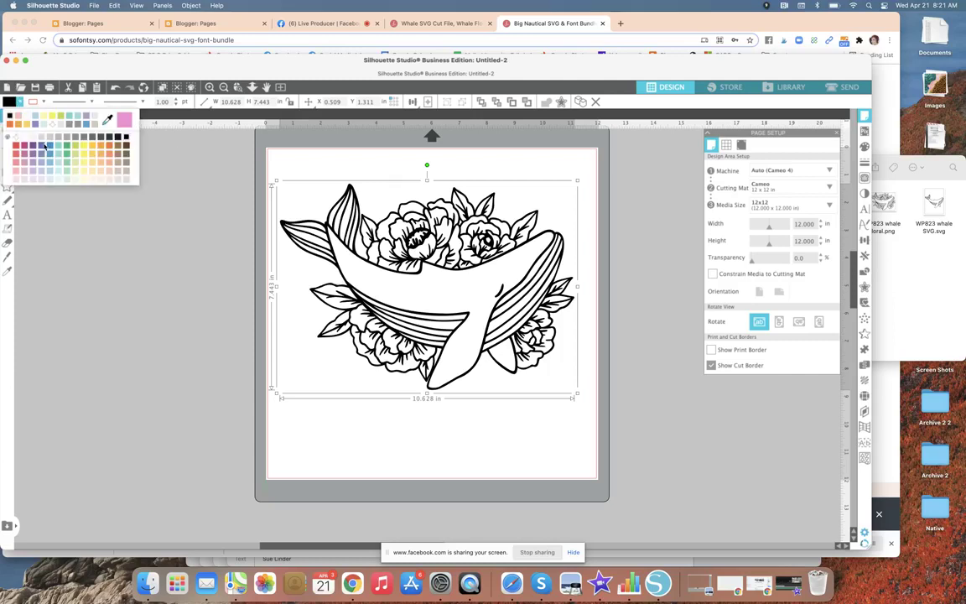
{"action": "left_click", "coordinate": [45, 147]}
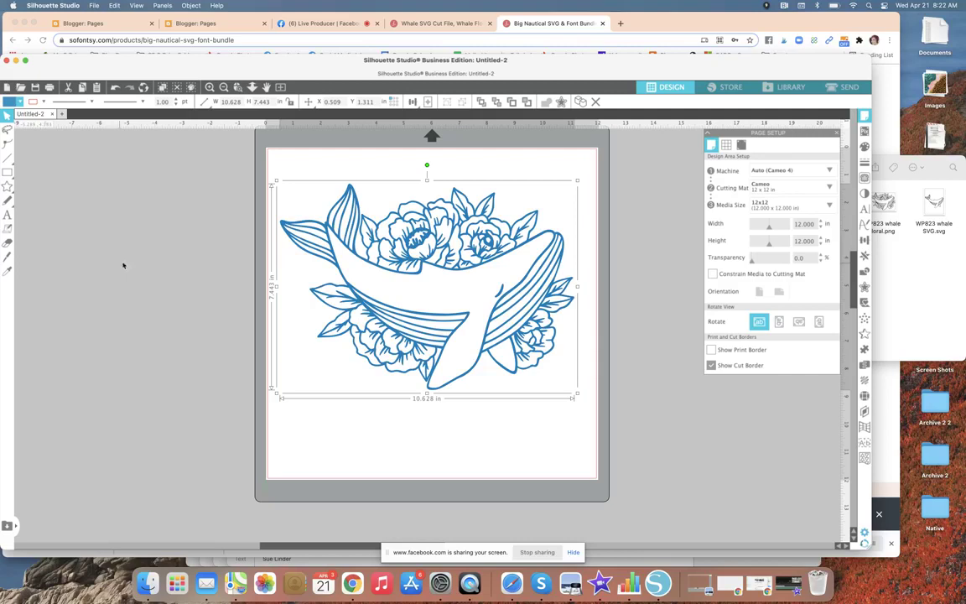
{"action": "mouse_move", "coordinate": [7, 172]}
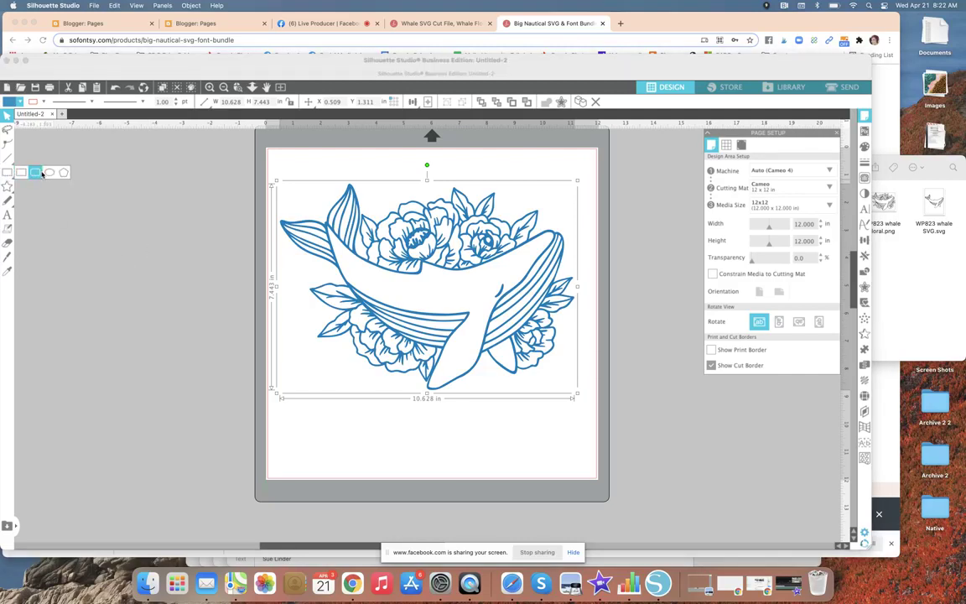
- Draw a circle left of the mat plus a second circle shrunk to about 2.3 inches
{"action": "left_click", "coordinate": [50, 174]}
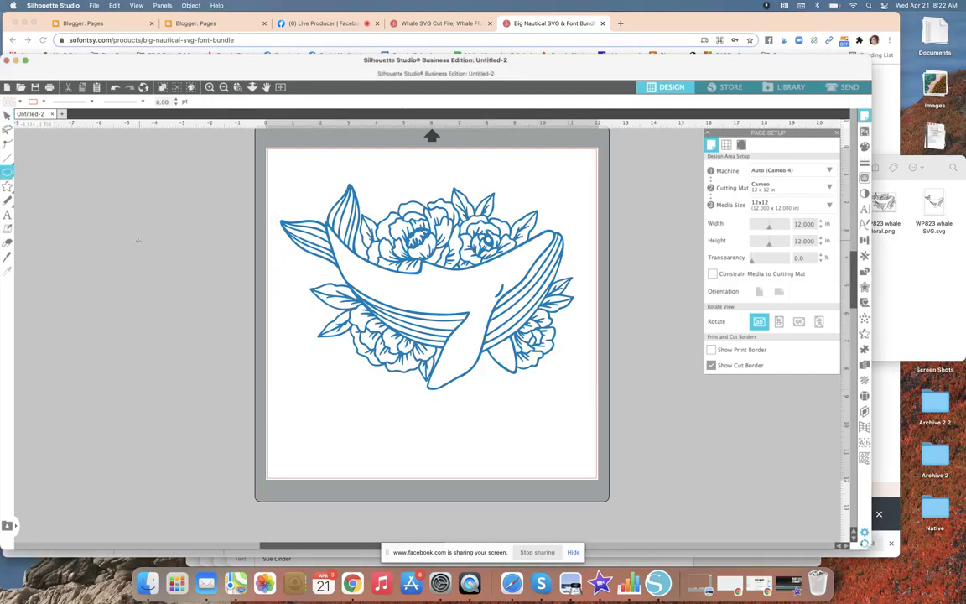
{"action": "left_click_drag", "start_coordinate": [129, 240], "coordinate": [248, 351]}
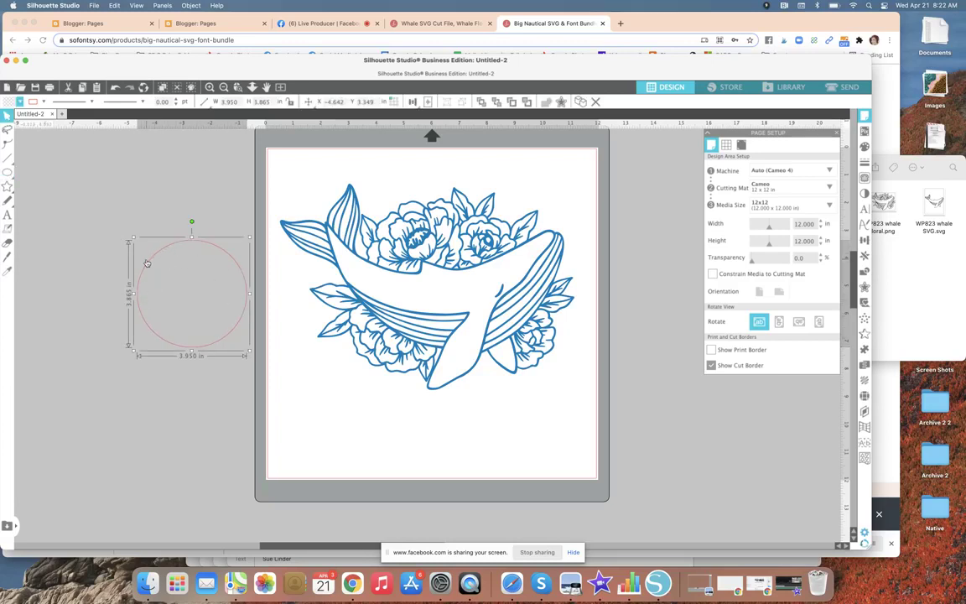
{"action": "left_click_drag", "start_coordinate": [222, 311], "coordinate": [241, 329]}
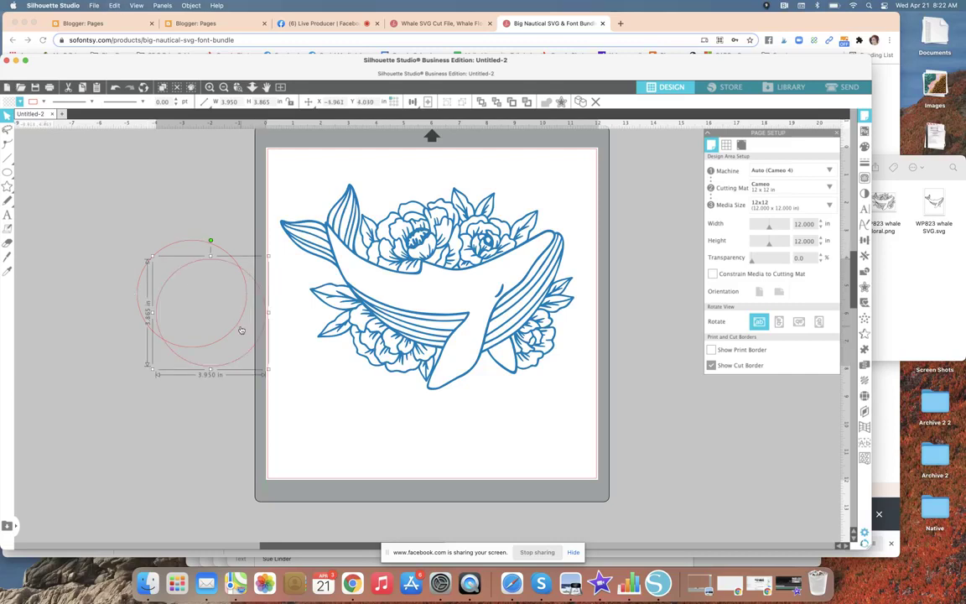
{"action": "left_click_drag", "start_coordinate": [268, 369], "coordinate": [223, 323]}
{"action": "left_click", "coordinate": [181, 383]}
- Fill both circles light pink
{"action": "left_click", "coordinate": [179, 280]}
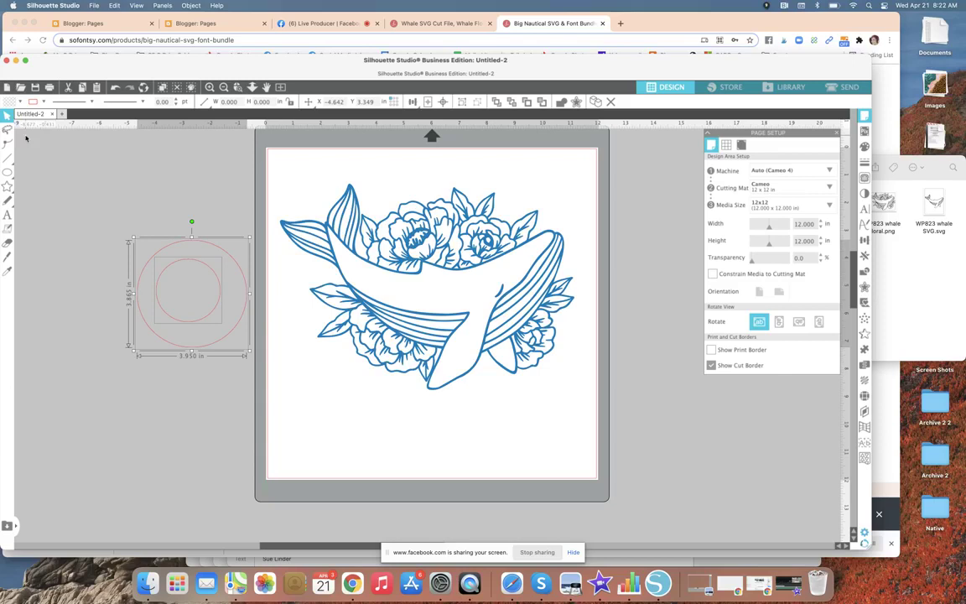
{"action": "left_click", "coordinate": [19, 101]}
{"action": "left_click", "coordinate": [27, 119]}
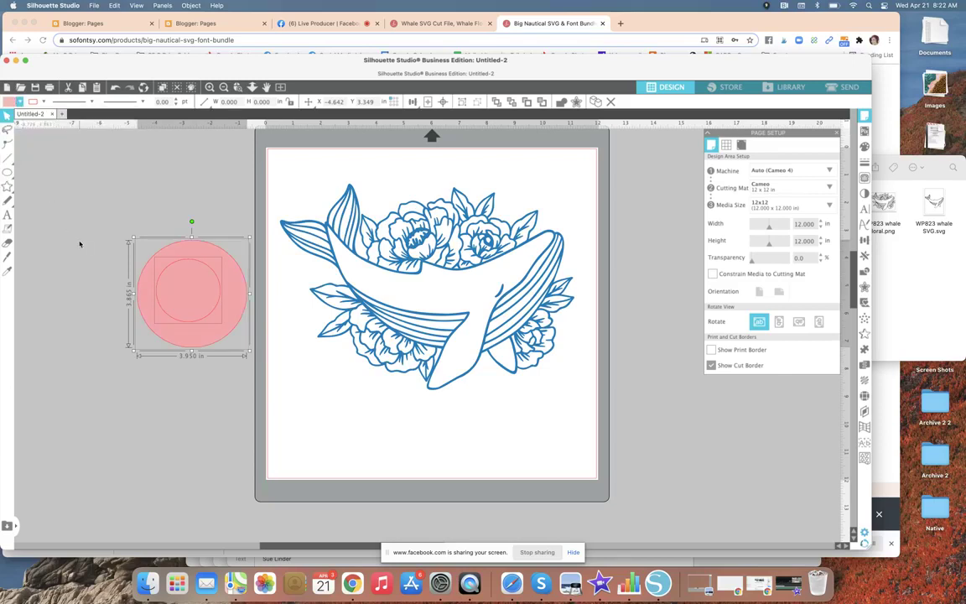
{"action": "left_click", "coordinate": [80, 241]}
- Fill the small circle yellow and centre it on the pink circle
{"action": "left_click", "coordinate": [162, 282]}
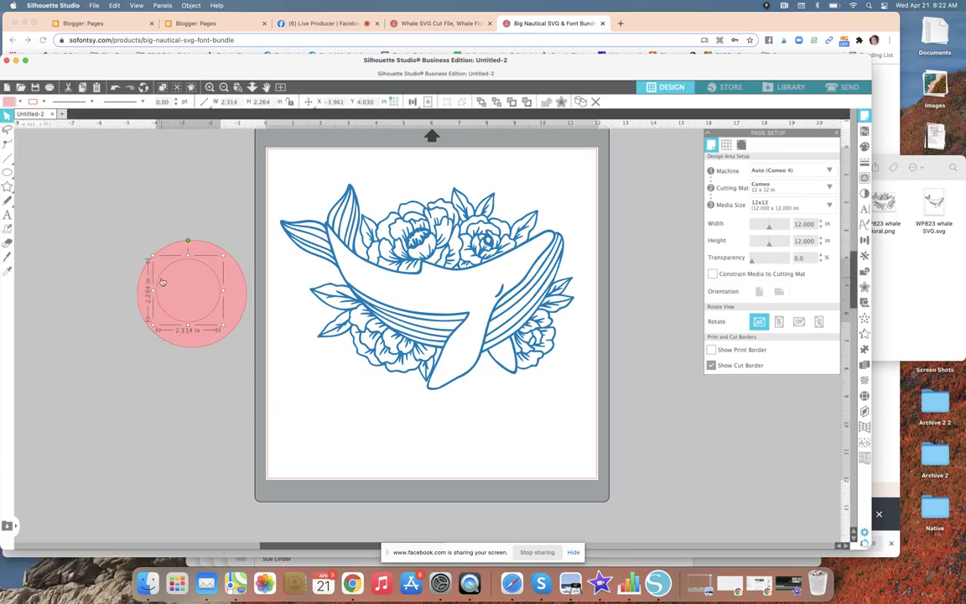
{"action": "left_click", "coordinate": [19, 101]}
{"action": "left_click", "coordinate": [30, 124]}
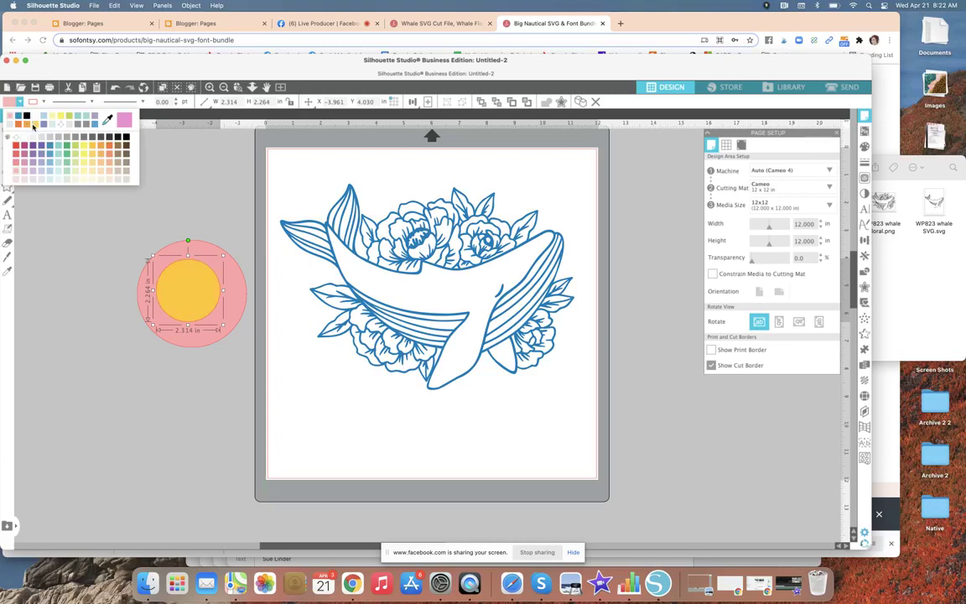
{"action": "left_click", "coordinate": [56, 200]}
{"action": "left_click_drag", "start_coordinate": [168, 290], "coordinate": [189, 295]}
{"action": "left_click", "coordinate": [175, 236]}
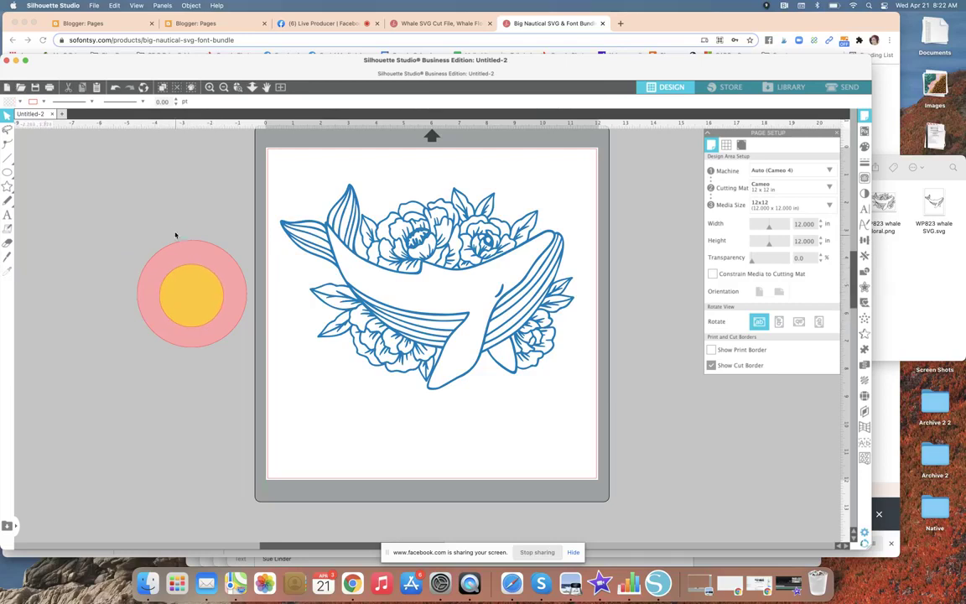
- Group the pink and yellow circles and move the pair higher on the canvas
{"action": "left_click", "coordinate": [177, 242]}
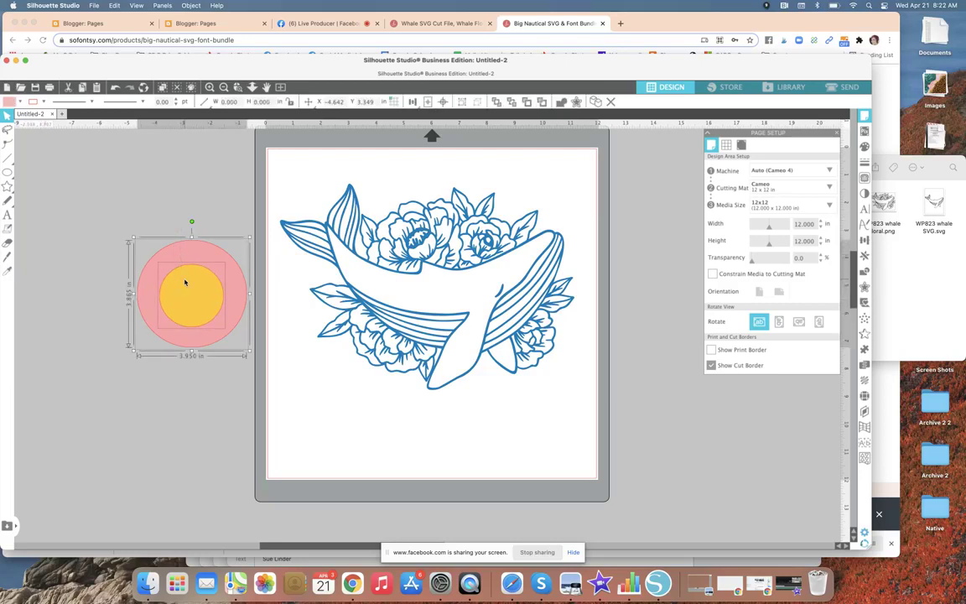
{"action": "right_click", "coordinate": [187, 285]}
{"action": "left_click", "coordinate": [202, 441]}
{"action": "left_click", "coordinate": [162, 424]}
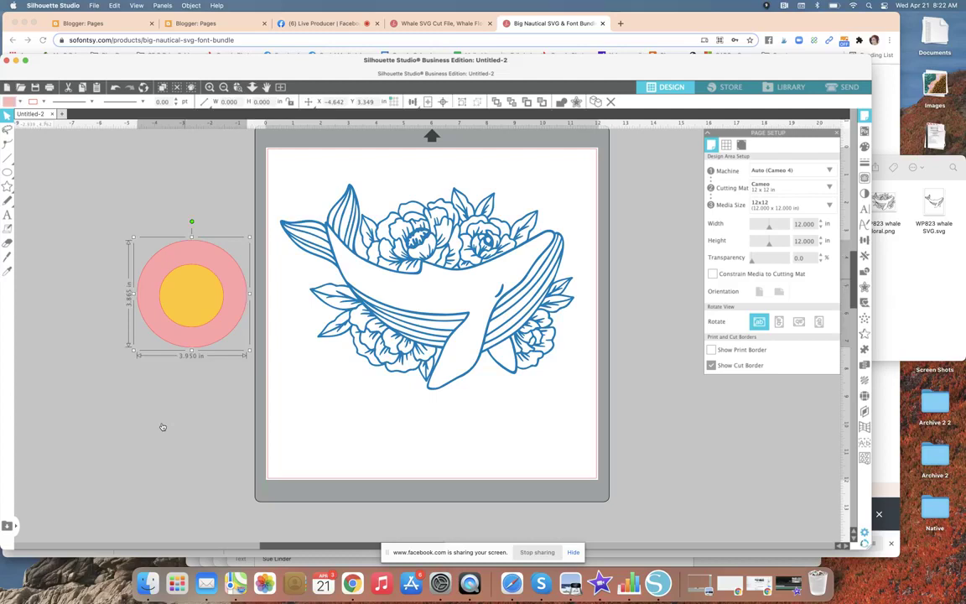
{"action": "left_click_drag", "start_coordinate": [184, 352], "coordinate": [165, 329]}
- Ungroup the circles, select both, and combine them into one pink ring with Make Compound Path
{"action": "right_click", "coordinate": [167, 326]}
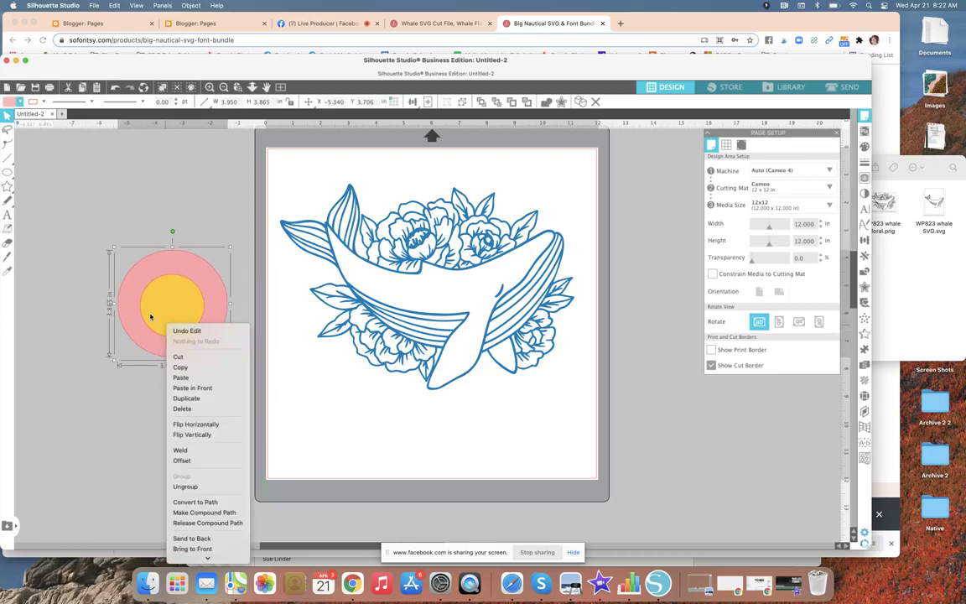
{"action": "left_click", "coordinate": [172, 490]}
{"action": "left_click", "coordinate": [171, 377]}
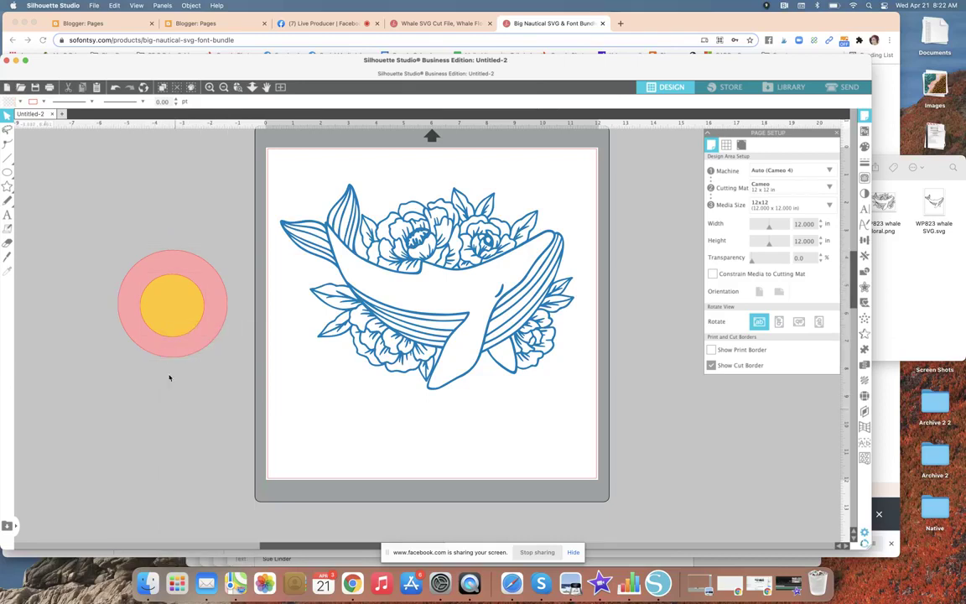
{"action": "mouse_move", "coordinate": [157, 328]}
{"action": "left_mouse_down"}
{"action": "mouse_move", "coordinate": [218, 334]}
{"action": "mouse_move", "coordinate": [160, 327]}
{"action": "left_mouse_up"}
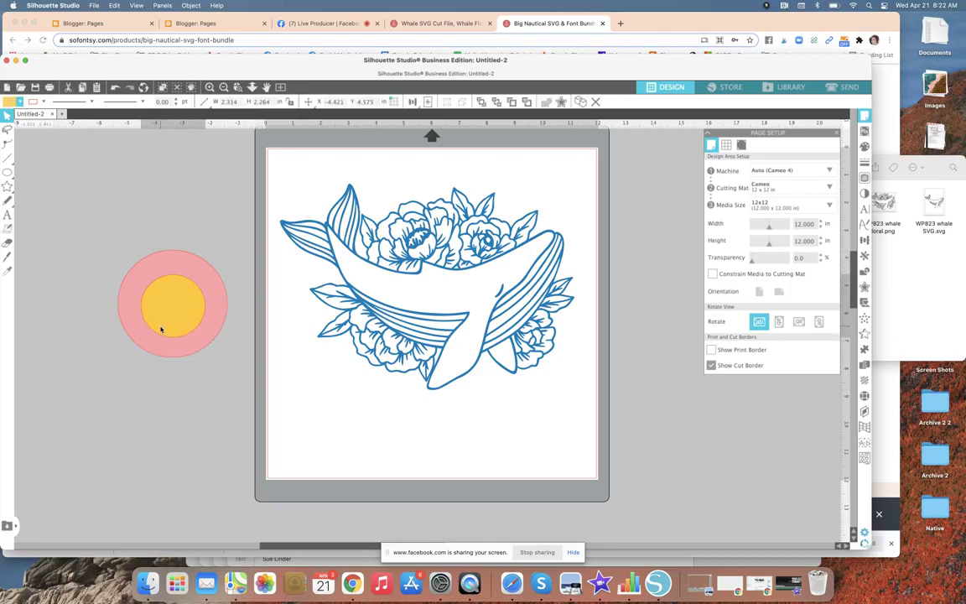
{"action": "left_click", "coordinate": [190, 388]}
{"action": "left_click_drag", "start_coordinate": [190, 387], "coordinate": [166, 317]}
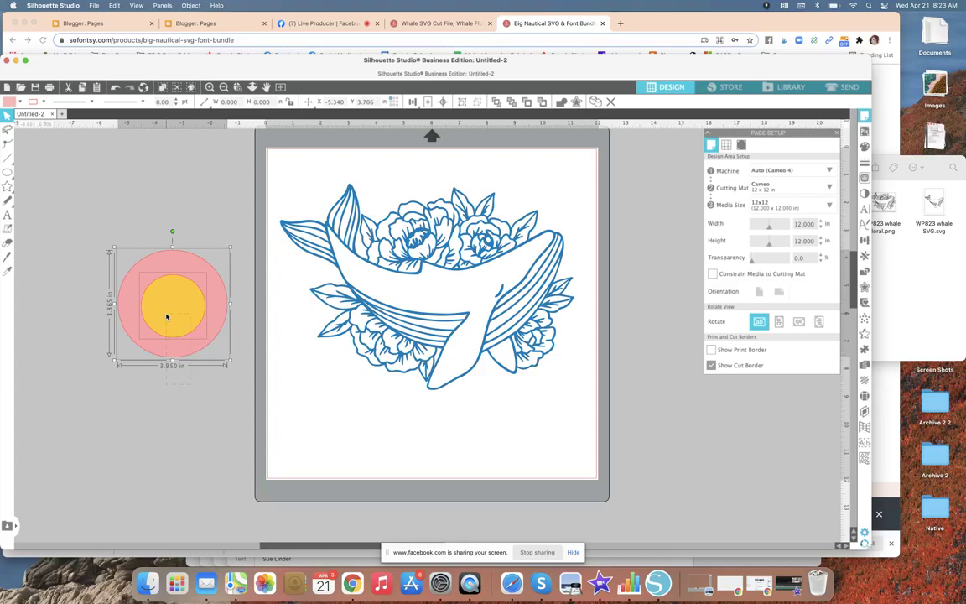
{"action": "right_click", "coordinate": [166, 317]}
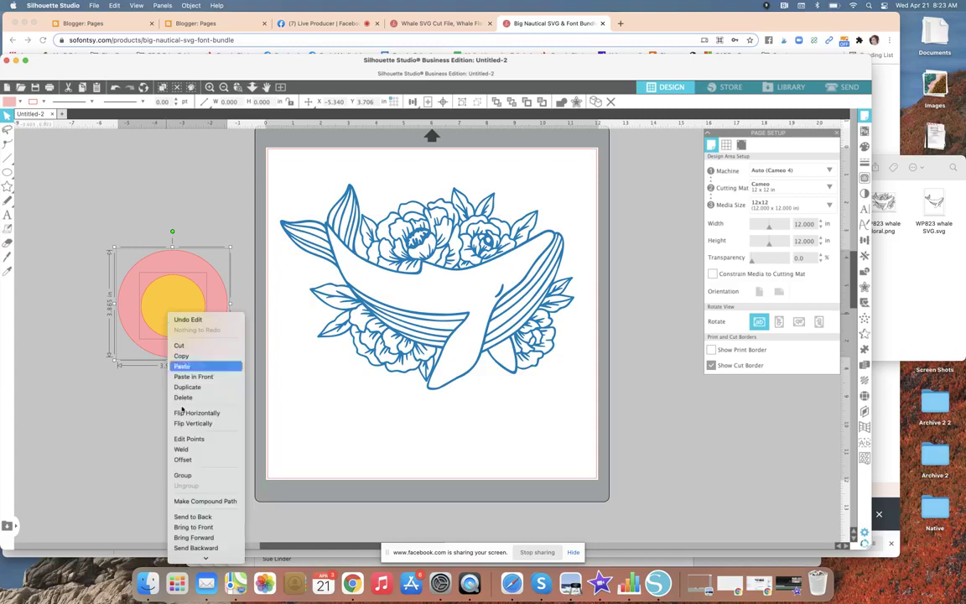
{"action": "left_click", "coordinate": [187, 501]}
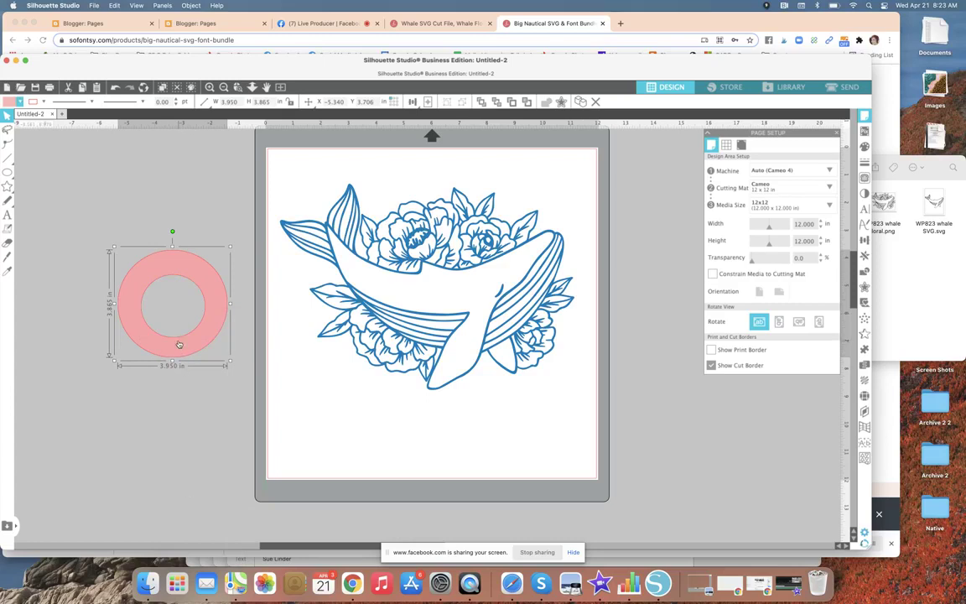
- Reposition the pink ring and shift the whale slightly left, then duplicate the ring
{"action": "left_click_drag", "start_coordinate": [178, 344], "coordinate": [195, 359]}
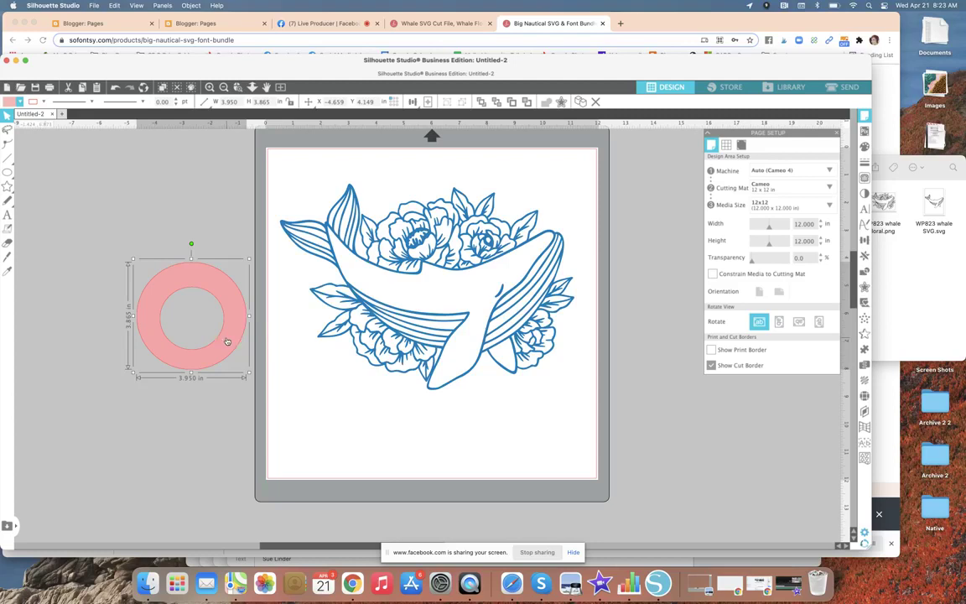
{"action": "left_click_drag", "start_coordinate": [303, 289], "coordinate": [244, 285]}
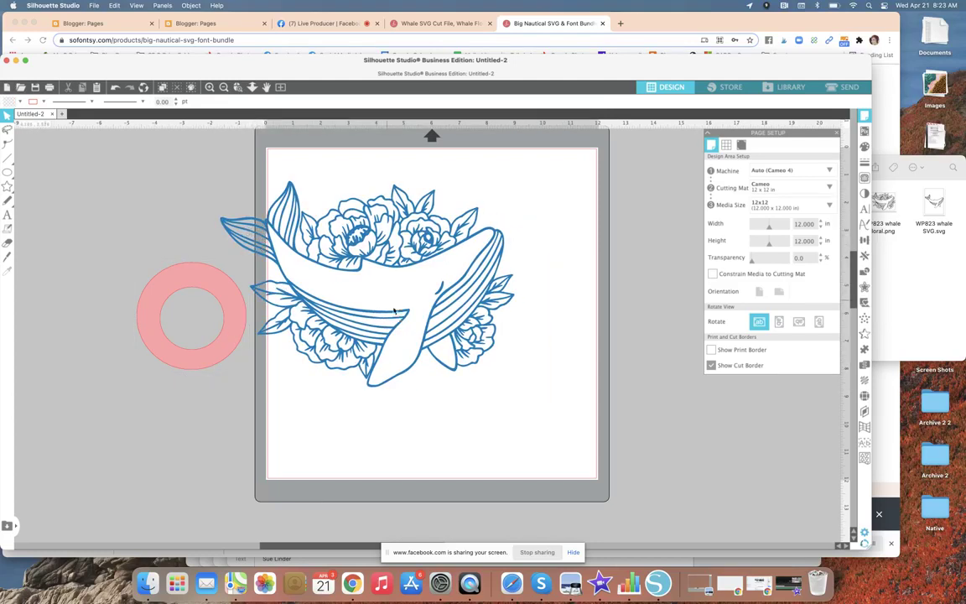
{"action": "left_click", "coordinate": [222, 347]}
{"action": "left_click_drag", "start_coordinate": [223, 348], "coordinate": [110, 361]}
{"action": "key", "text": "super+d"}
- Release the left ring's compound path and fill its inner circle orange
{"action": "right_click", "coordinate": [110, 361]}
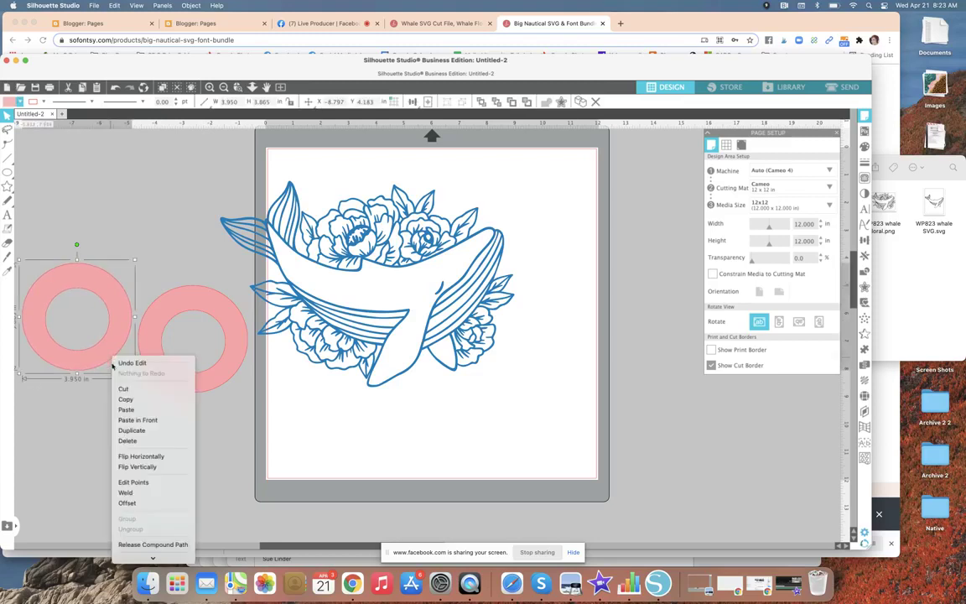
{"action": "left_click", "coordinate": [132, 489]}
{"action": "left_click", "coordinate": [46, 317]}
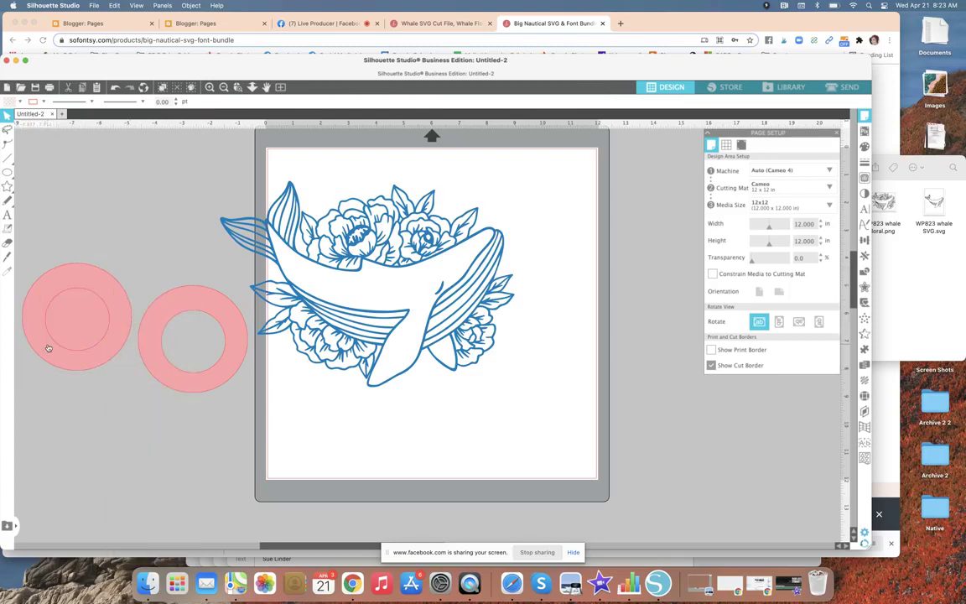
{"action": "left_click", "coordinate": [19, 100]}
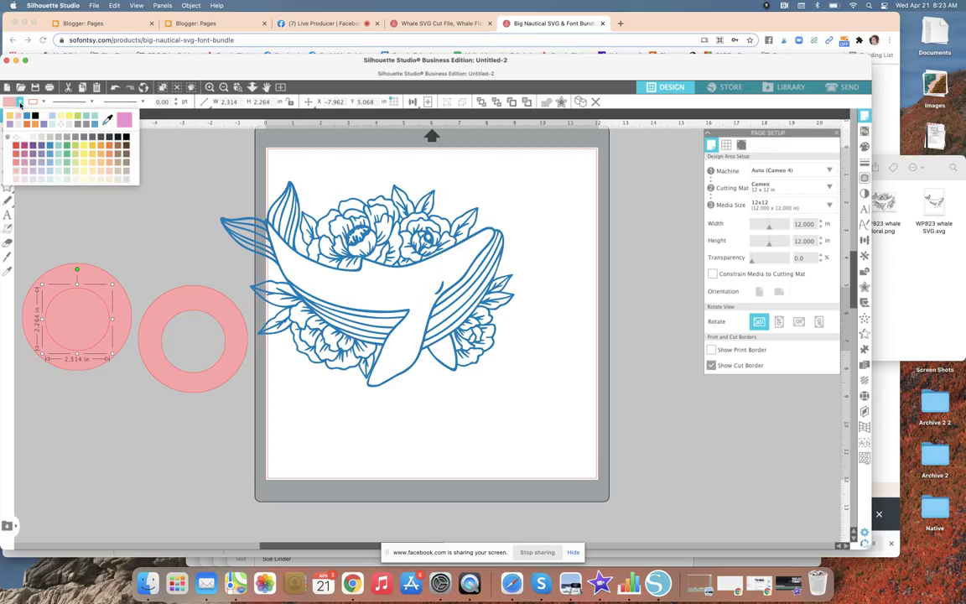
{"action": "left_click", "coordinate": [11, 115]}
{"action": "left_click", "coordinate": [80, 227]}
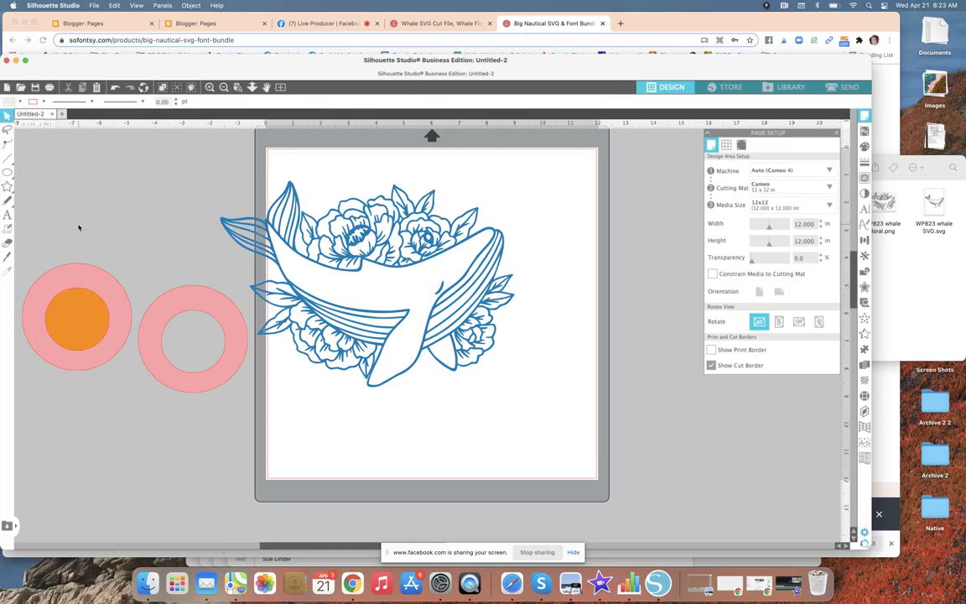
- Nudge the orange circle into place on the pink circle, then marquee-select both rings
{"action": "left_click", "coordinate": [78, 323]}
{"action": "left_click", "coordinate": [65, 198]}
{"action": "mouse_move", "coordinate": [71, 304]}
{"action": "left_mouse_down"}
{"action": "mouse_move", "coordinate": [80, 259]}
{"action": "mouse_move", "coordinate": [69, 300]}
{"action": "left_mouse_up"}
{"action": "left_click", "coordinate": [60, 231]}
{"action": "left_click", "coordinate": [71, 306]}
{"action": "left_click", "coordinate": [171, 261]}
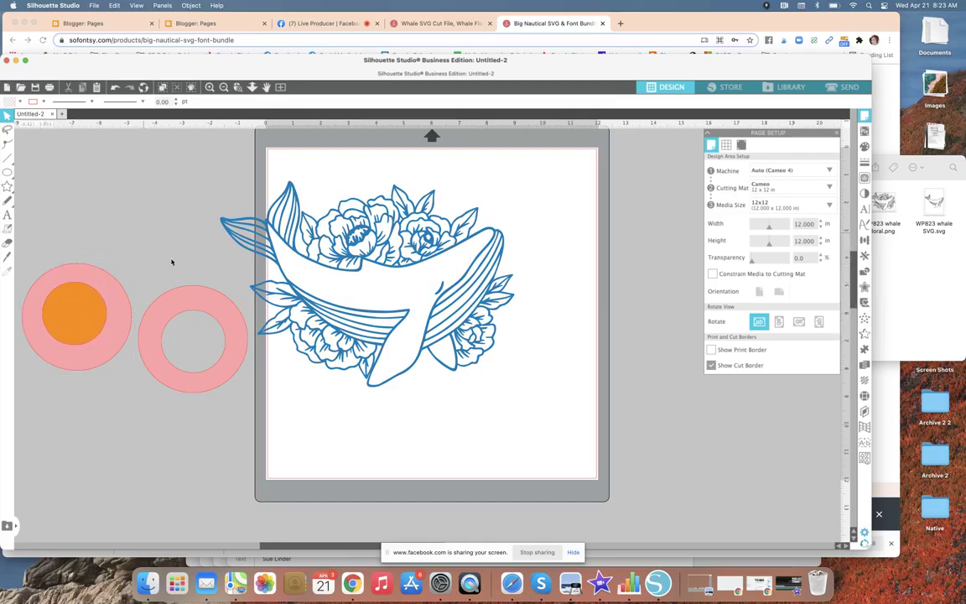
{"action": "left_click", "coordinate": [190, 323]}
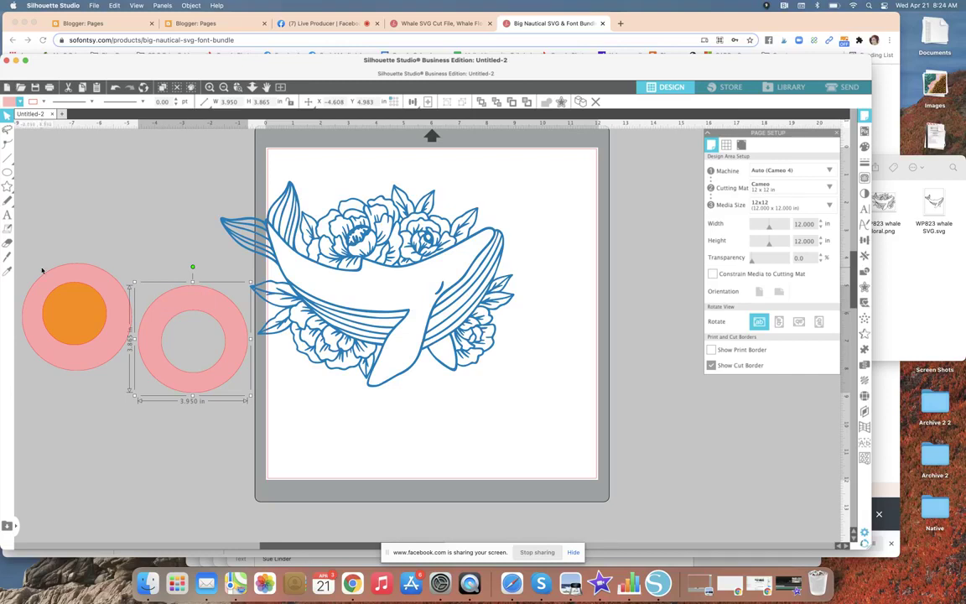
{"action": "left_click_drag", "start_coordinate": [40, 243], "coordinate": [216, 424]}
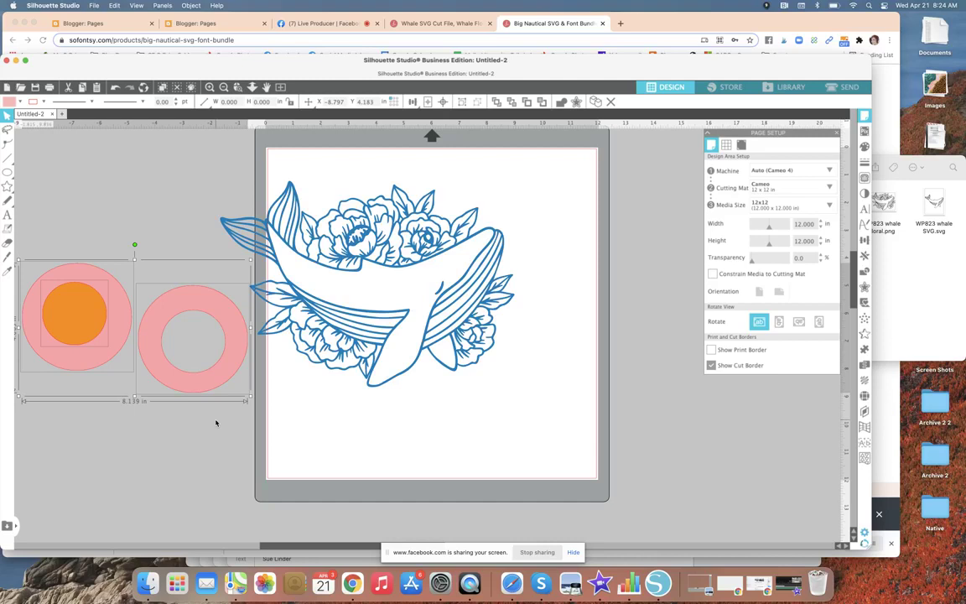
- Delete both rings and shift the whale right to X 0.219, Y 1.191 inches
{"action": "key", "text": "Delete"}
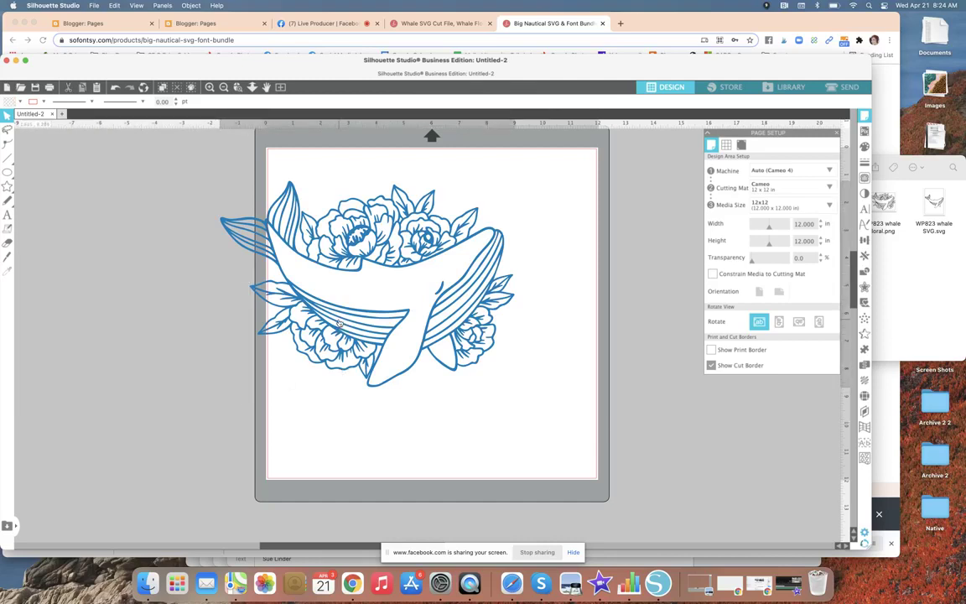
{"action": "left_click_drag", "start_coordinate": [338, 323], "coordinate": [383, 325]}
{"action": "left_click", "coordinate": [383, 325]}
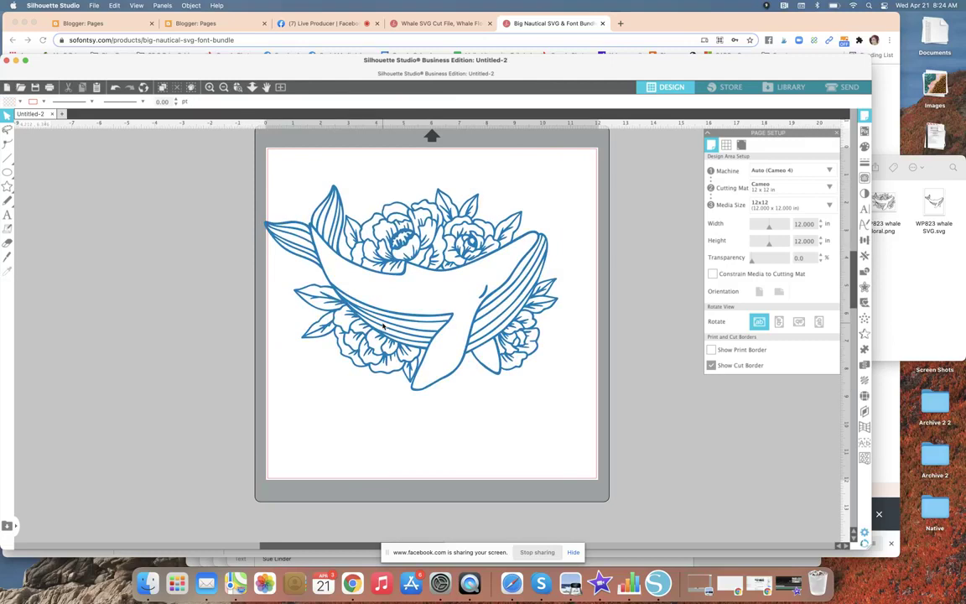
{"action": "left_click_drag", "start_coordinate": [384, 325], "coordinate": [392, 319]}
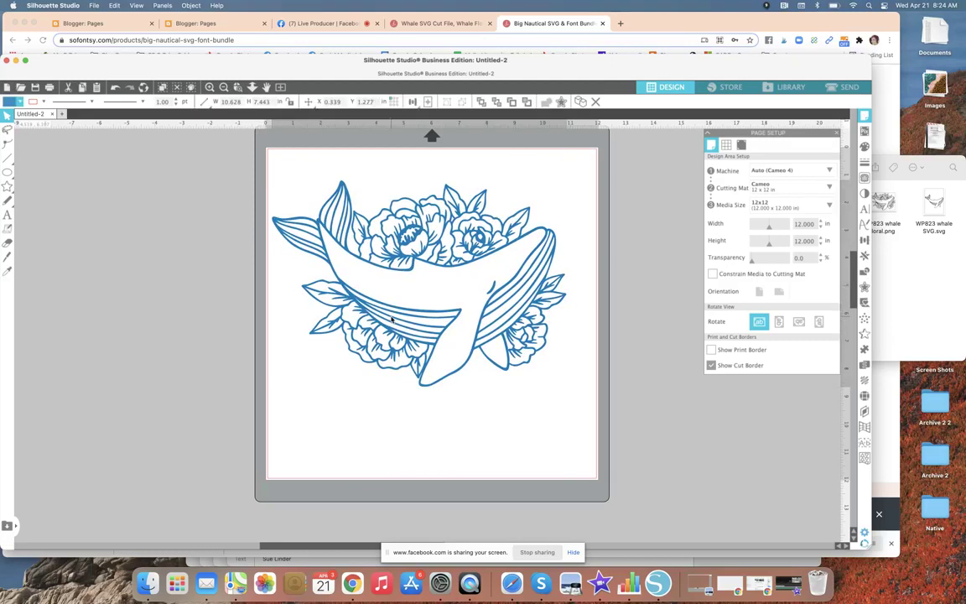
{"action": "left_click", "coordinate": [392, 319]}
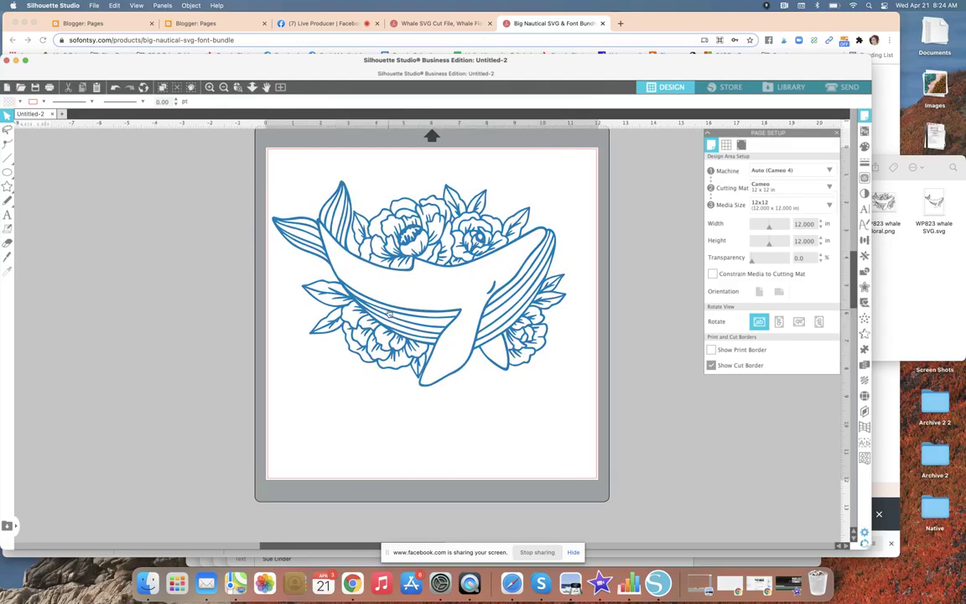
- Select everything on the canvas and bring up the whale design's context menu
{"action": "right_click", "coordinate": [377, 277]}
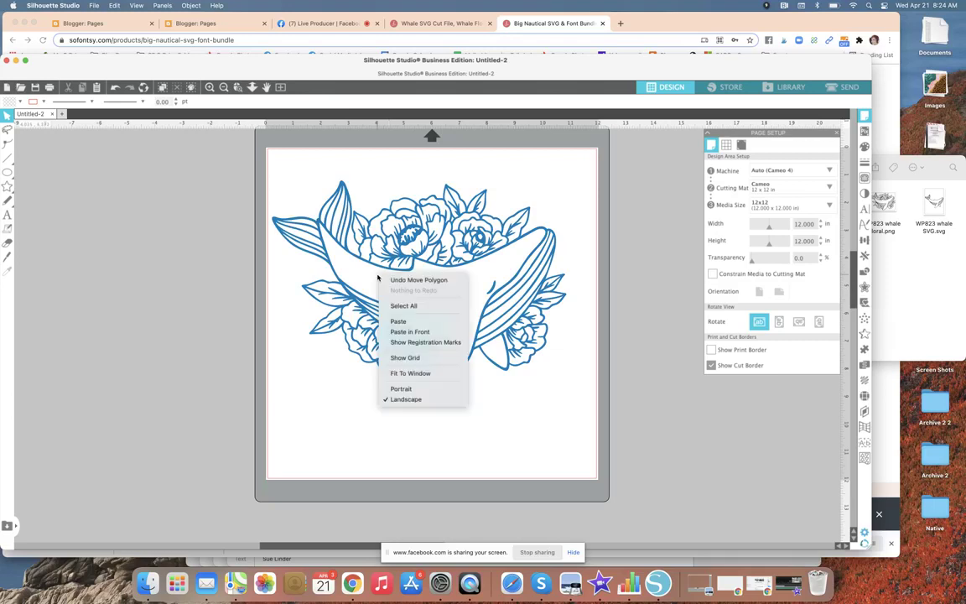
{"action": "left_click", "coordinate": [435, 306]}
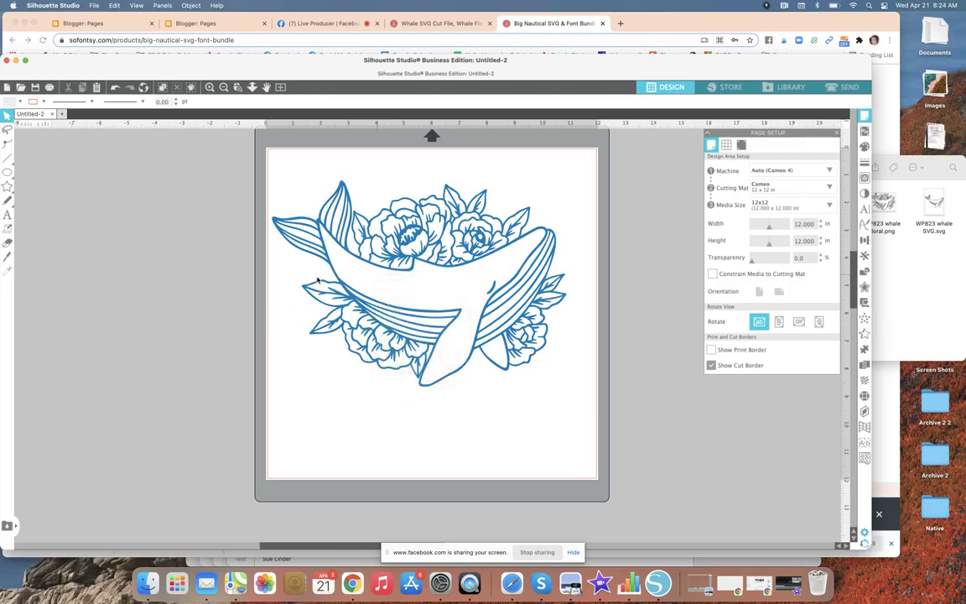
{"action": "right_click", "coordinate": [361, 257]}
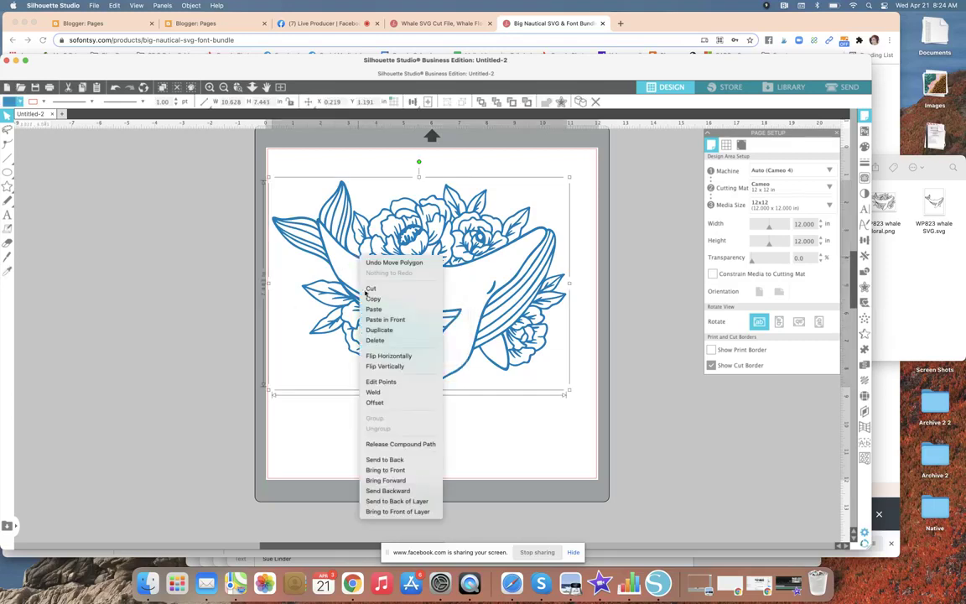
- Release the whale's compound path into separate pieces and set their fill to none
{"action": "left_click", "coordinate": [408, 444]}
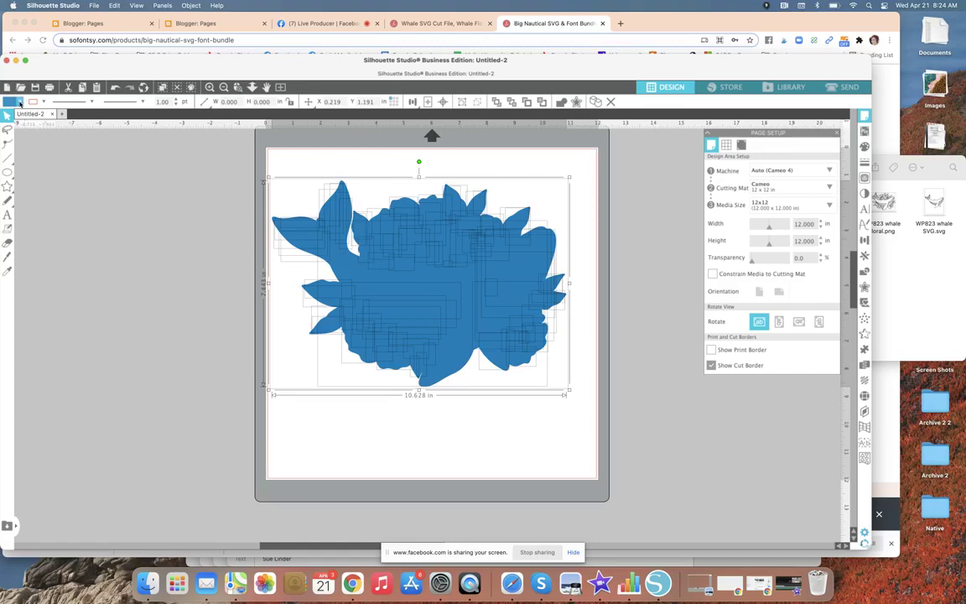
{"action": "left_click", "coordinate": [19, 103]}
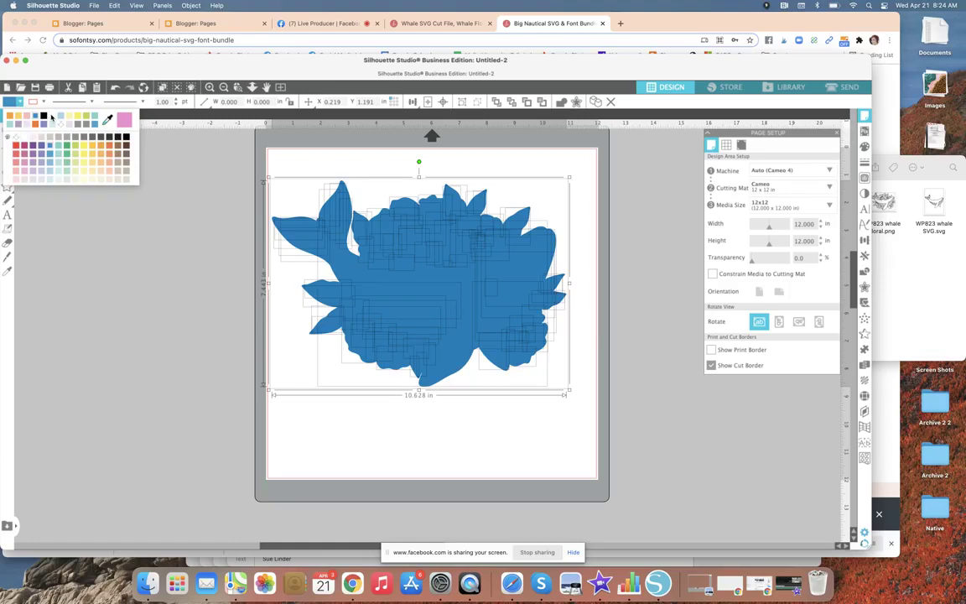
{"action": "left_click", "coordinate": [51, 116]}
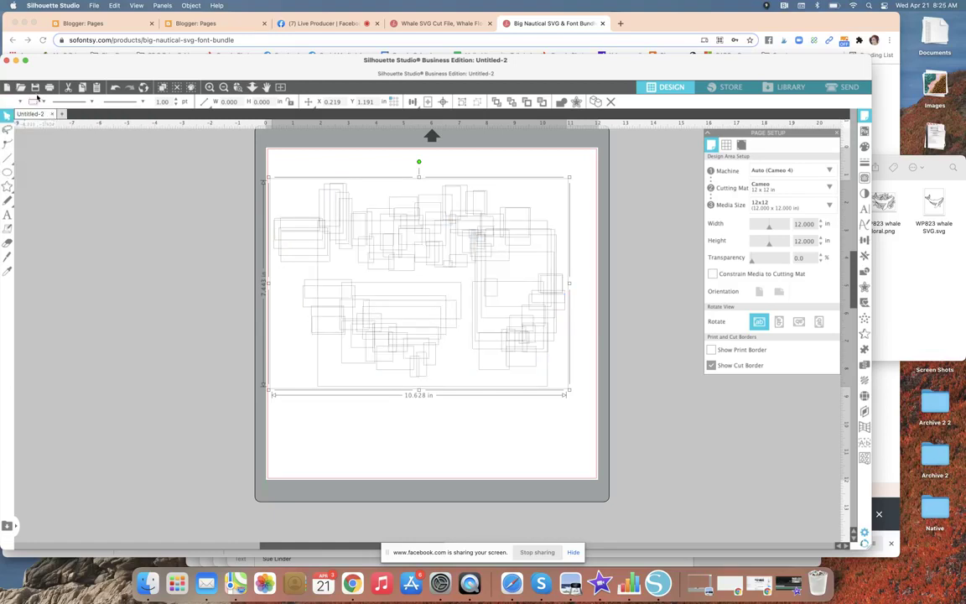
{"action": "left_click", "coordinate": [43, 101]}
{"action": "left_click", "coordinate": [74, 116]}
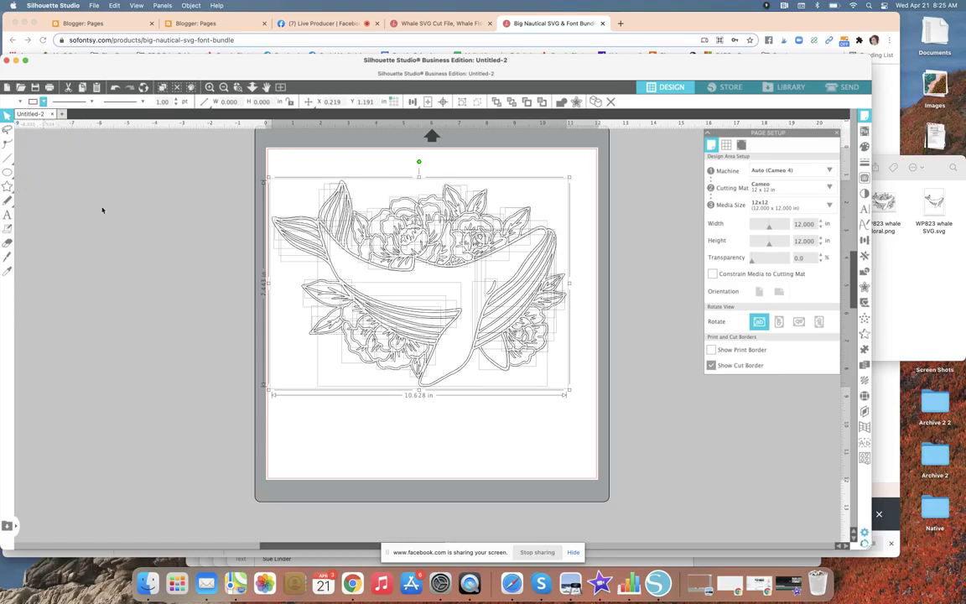
{"action": "left_click", "coordinate": [138, 259]}
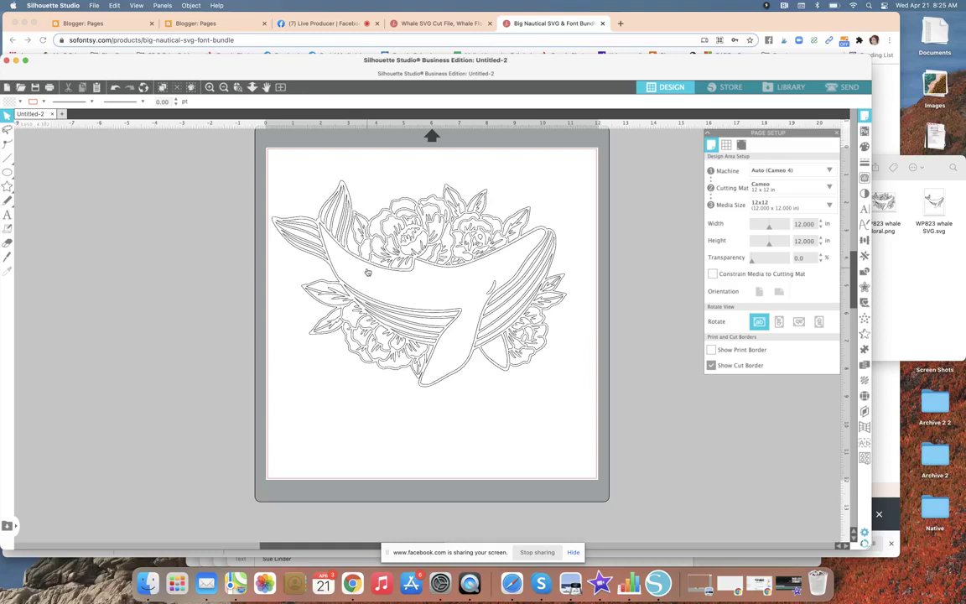
{"action": "left_click", "coordinate": [367, 270]}
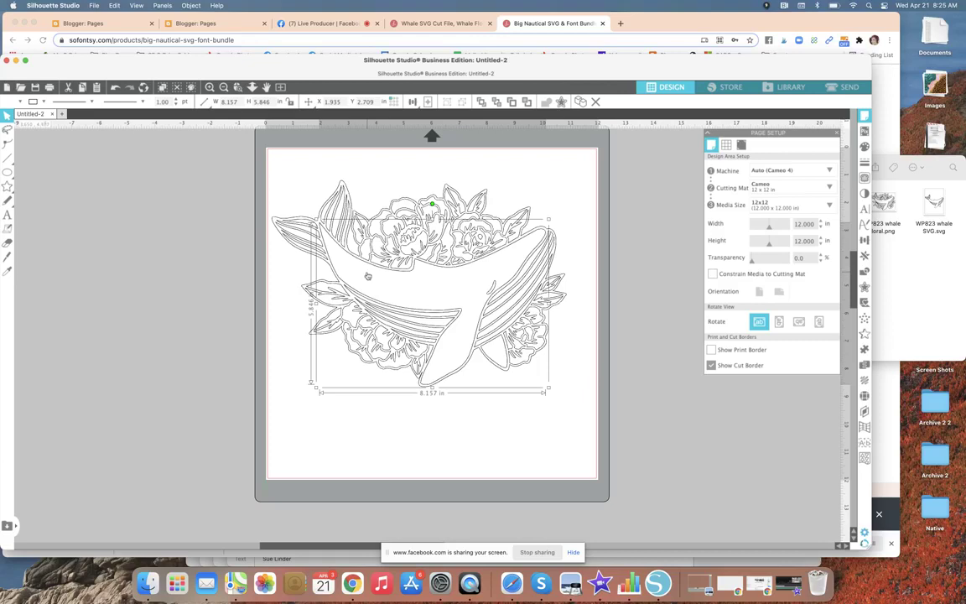
{"action": "left_click", "coordinate": [248, 304]}
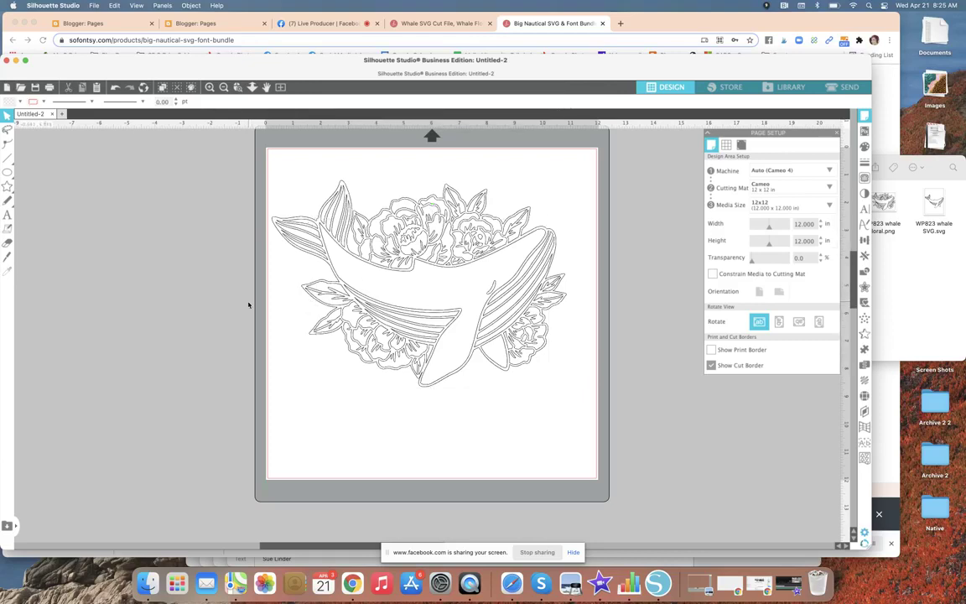
{"action": "left_click", "coordinate": [382, 290]}
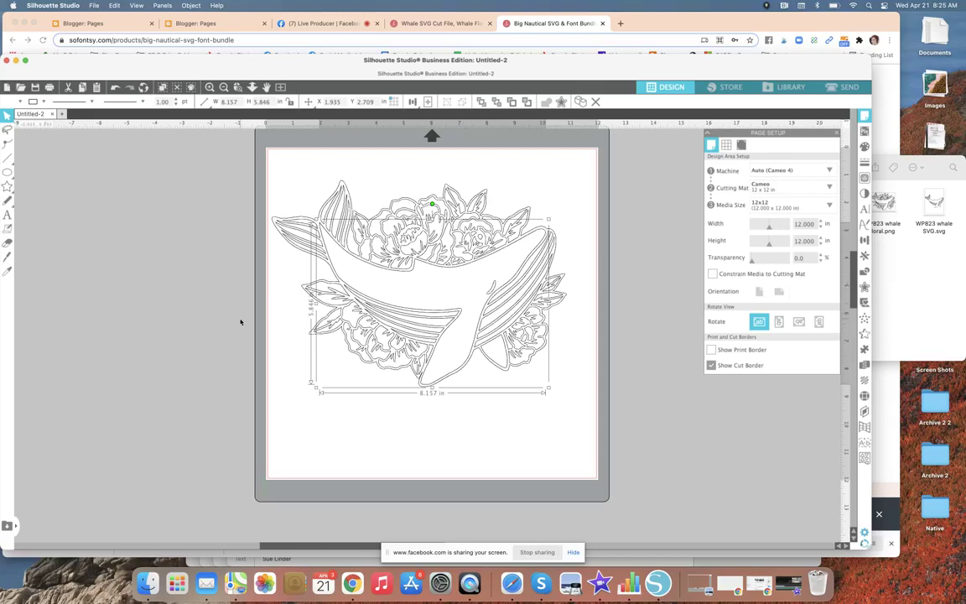
{"action": "left_click", "coordinate": [21, 103]}
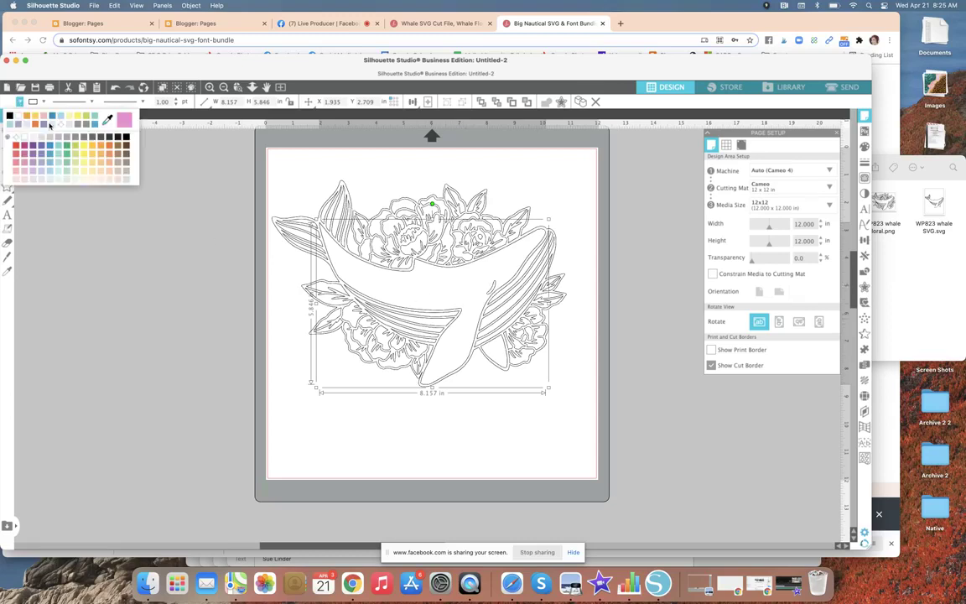
{"action": "left_click", "coordinate": [88, 231]}
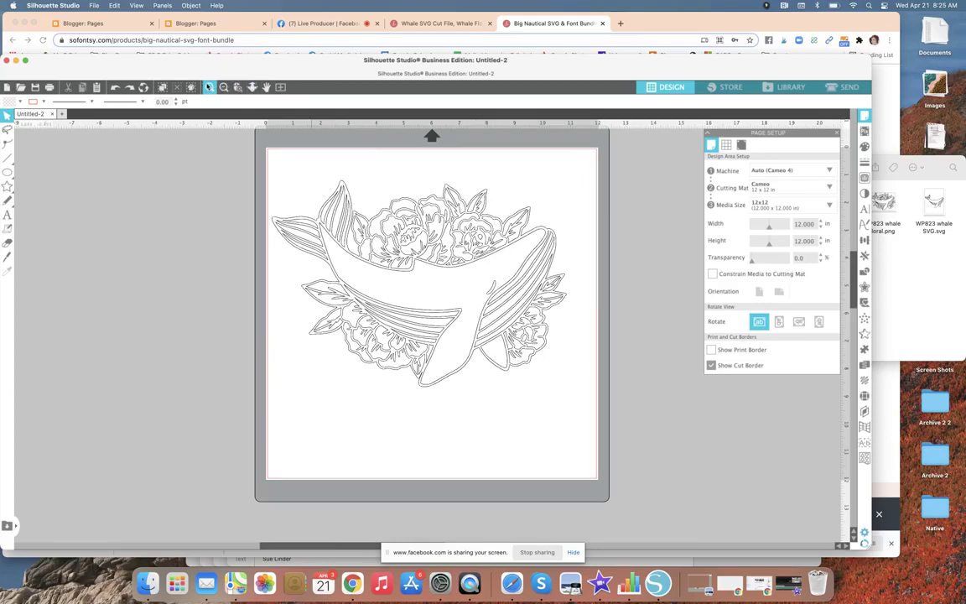
- Zoom in and drag the whale body aside to inspect it, undoing each move
{"action": "left_click", "coordinate": [210, 87]}
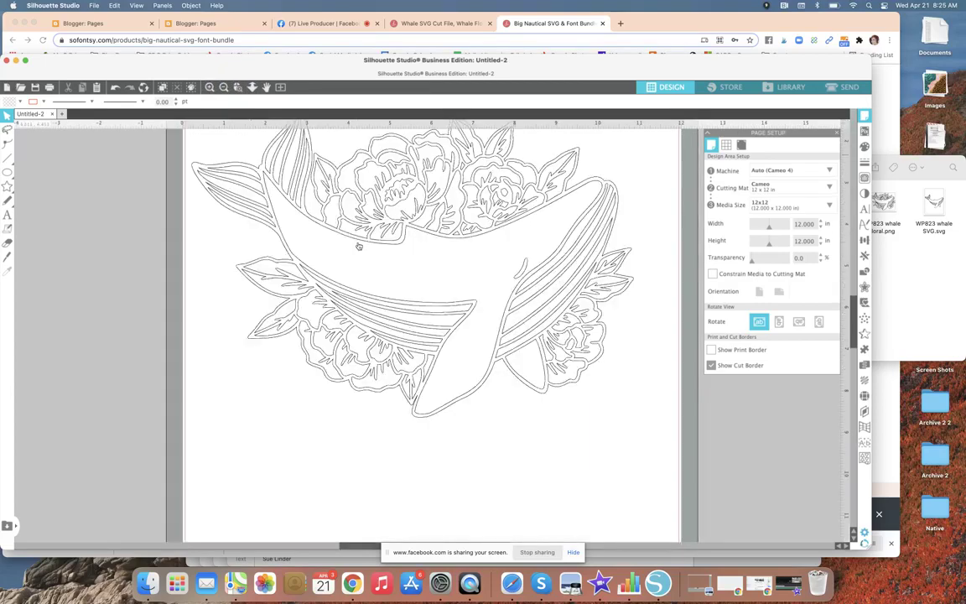
{"action": "left_click_drag", "start_coordinate": [517, 221], "coordinate": [510, 240]}
{"action": "left_click", "coordinate": [510, 240]}
{"action": "key", "text": "super+z"}
{"action": "key", "text": "super+z"}
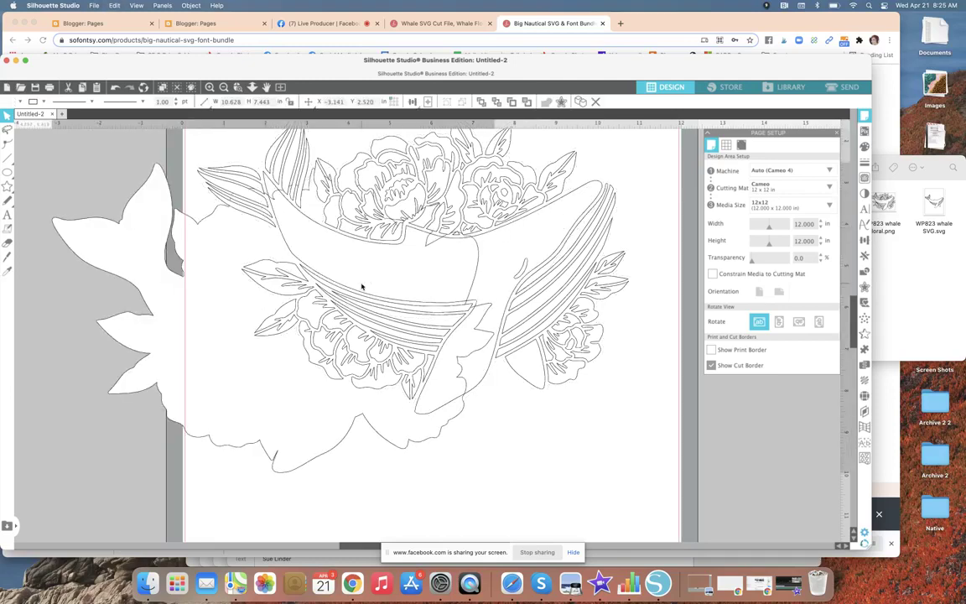
{"action": "key", "text": "super+shift+z"}
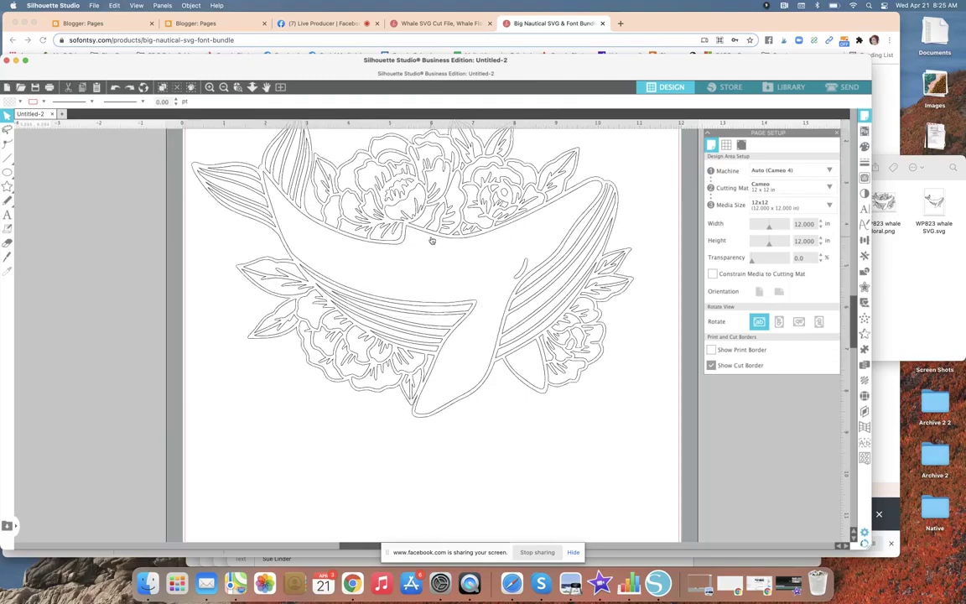
{"action": "left_click_drag", "start_coordinate": [434, 241], "coordinate": [281, 287]}
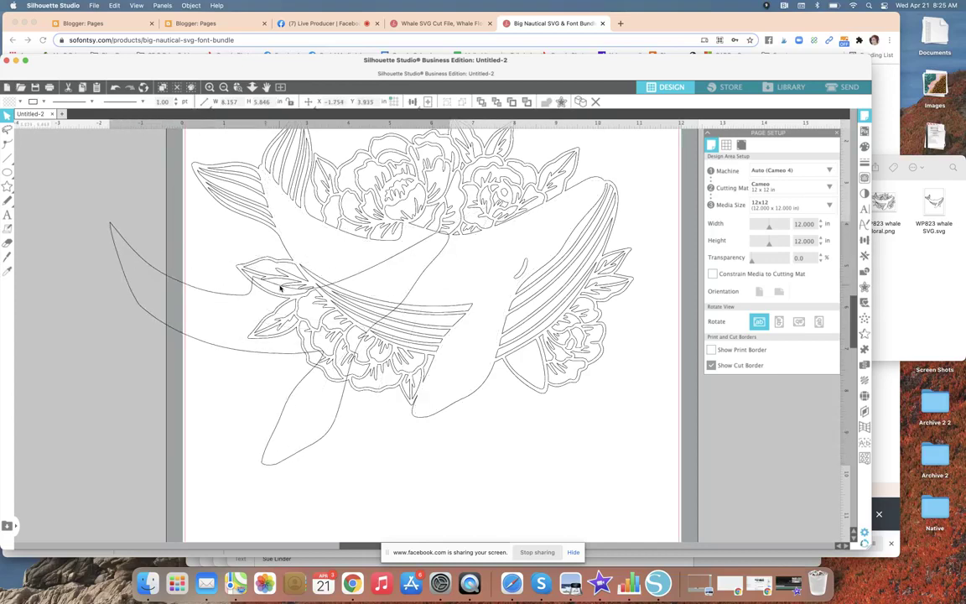
{"action": "left_click", "coordinate": [281, 287]}
{"action": "key", "text": "super+z"}
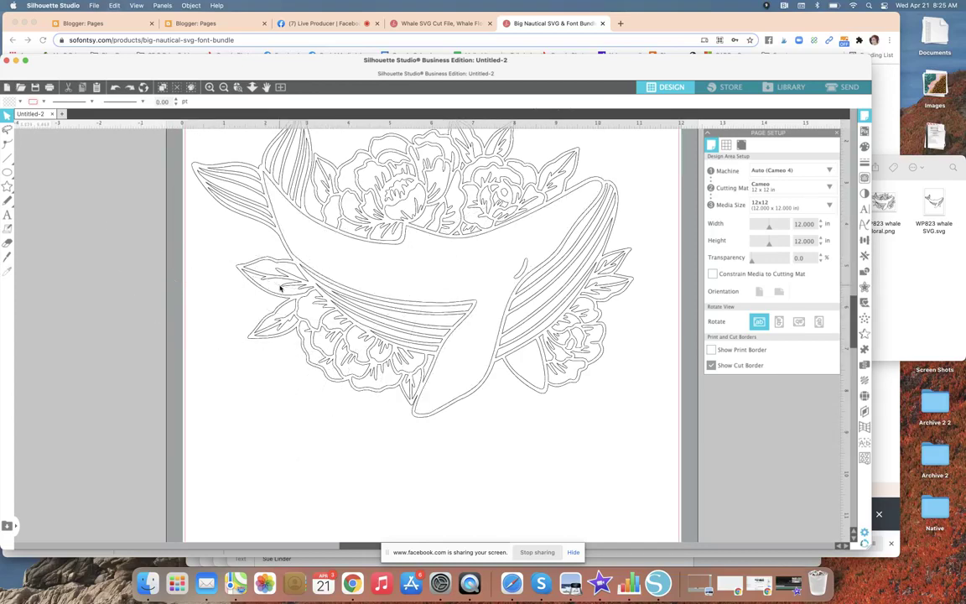
- Fill the whale body white, then check it by moving it and undoing the move
{"action": "left_click", "coordinate": [328, 225]}
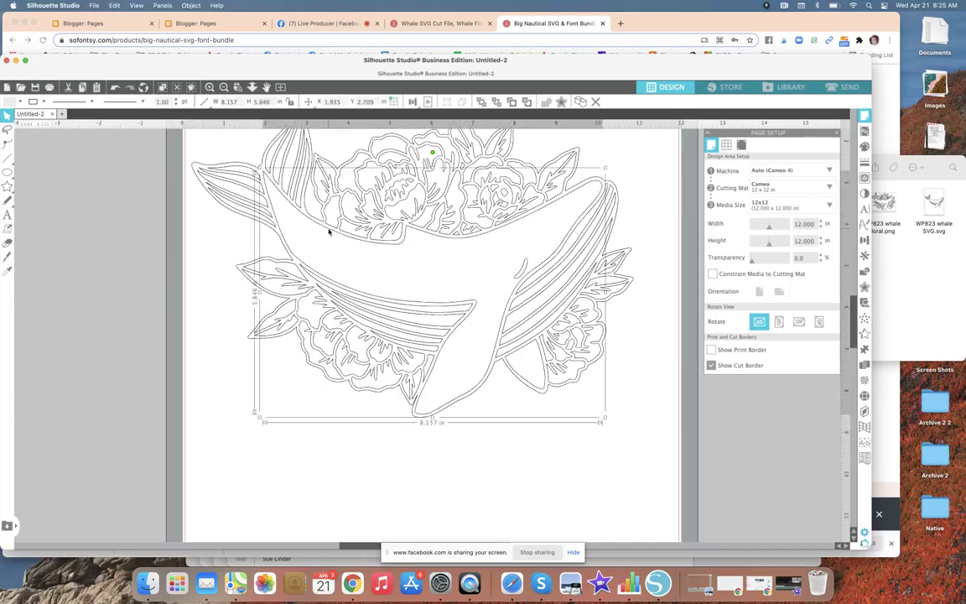
{"action": "left_click", "coordinate": [20, 100]}
{"action": "left_click", "coordinate": [20, 115]}
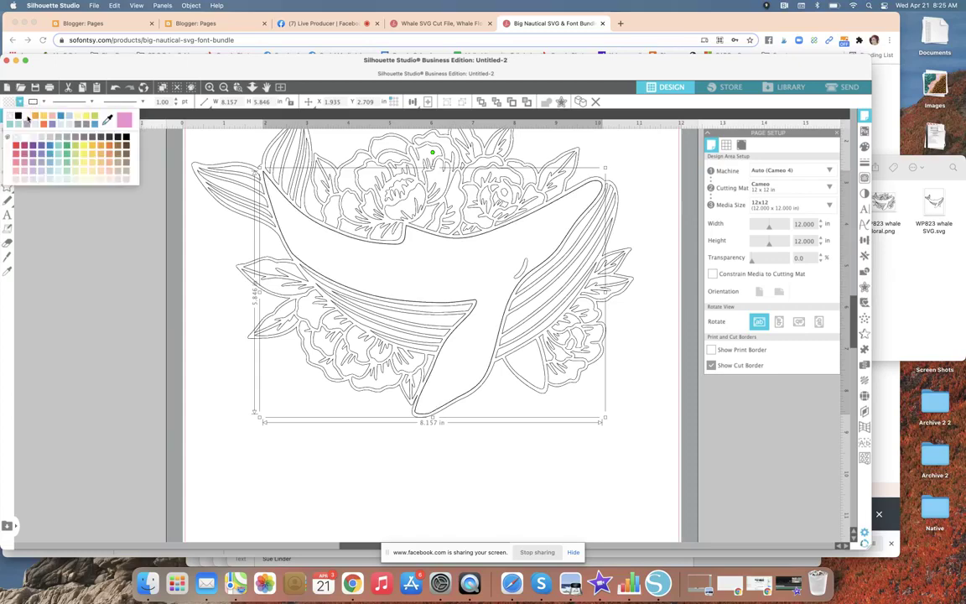
{"action": "left_click", "coordinate": [81, 228]}
{"action": "left_click_drag", "start_coordinate": [337, 261], "coordinate": [269, 294]}
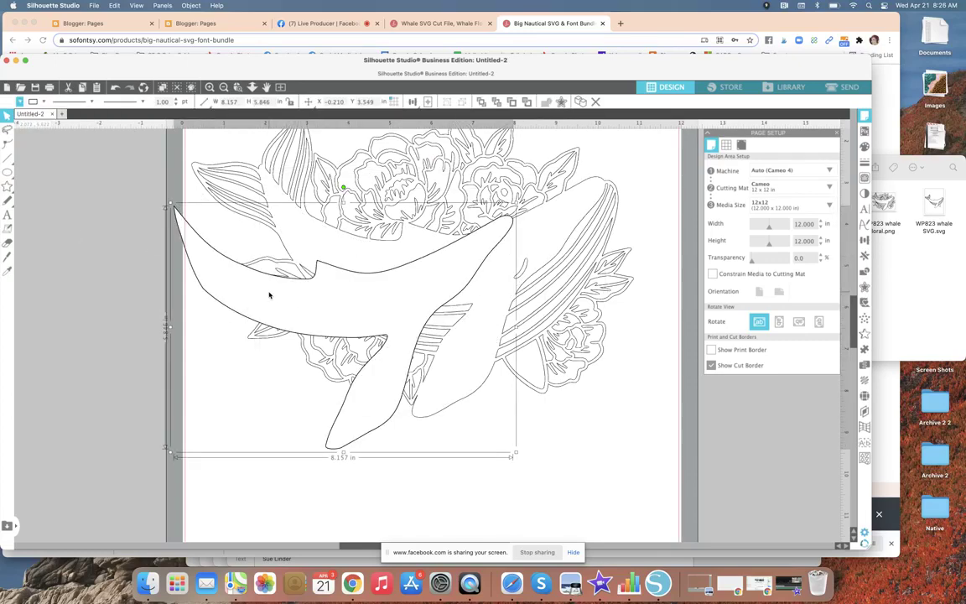
{"action": "key", "text": "super+z"}
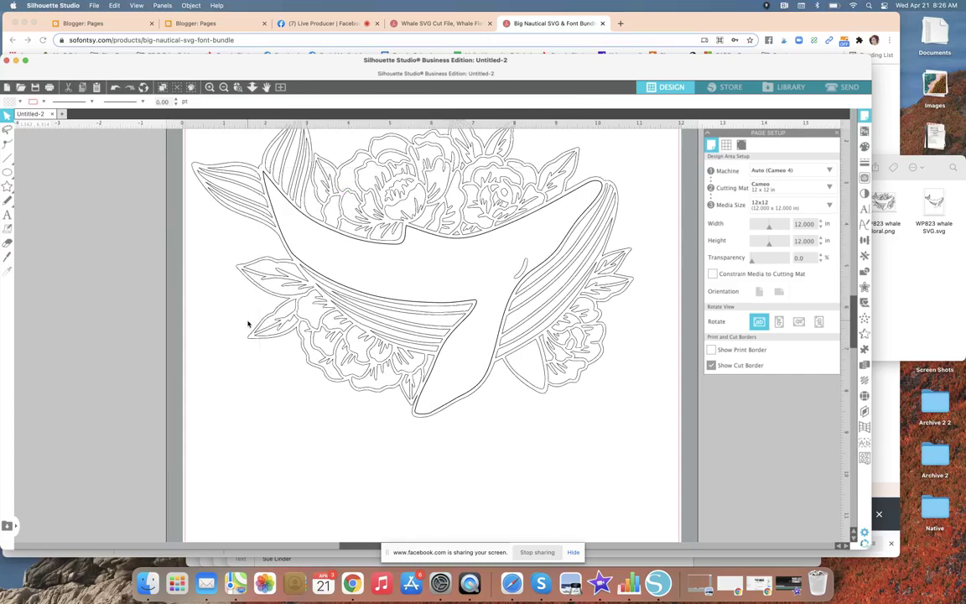
{"action": "left_click", "coordinate": [248, 323]}
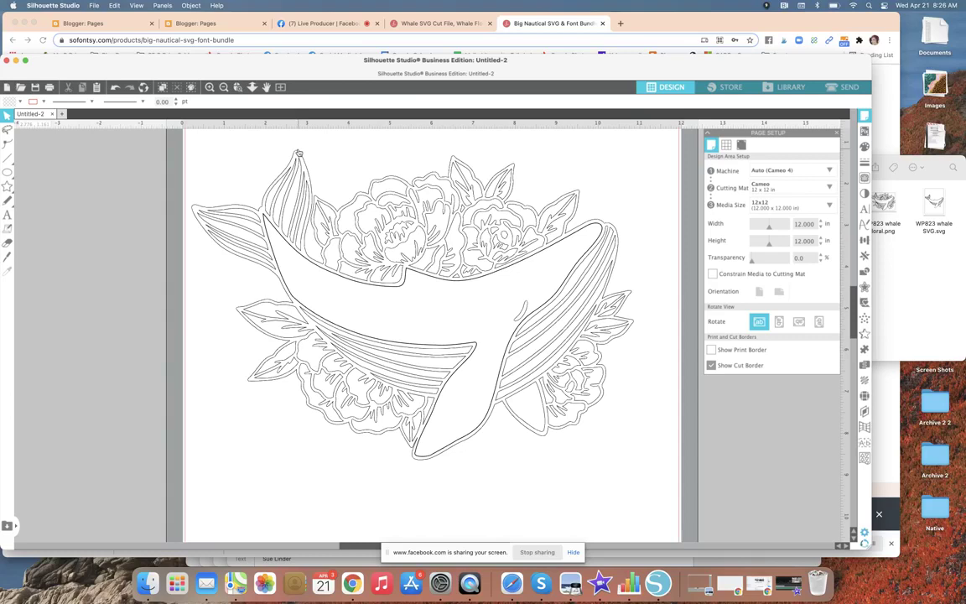
{"action": "left_click", "coordinate": [298, 153]}
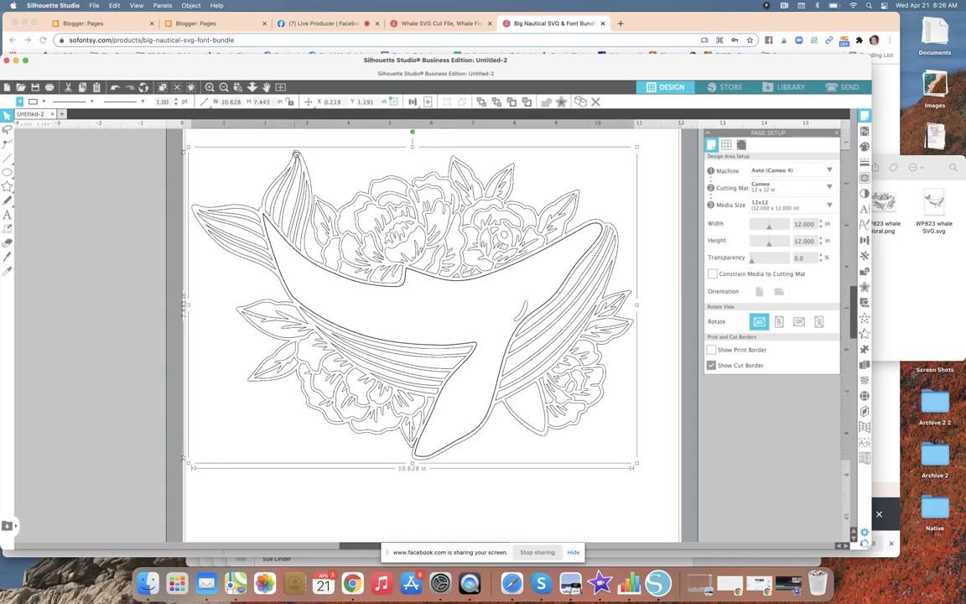
{"action": "left_click_drag", "start_coordinate": [296, 153], "coordinate": [4, 189]}
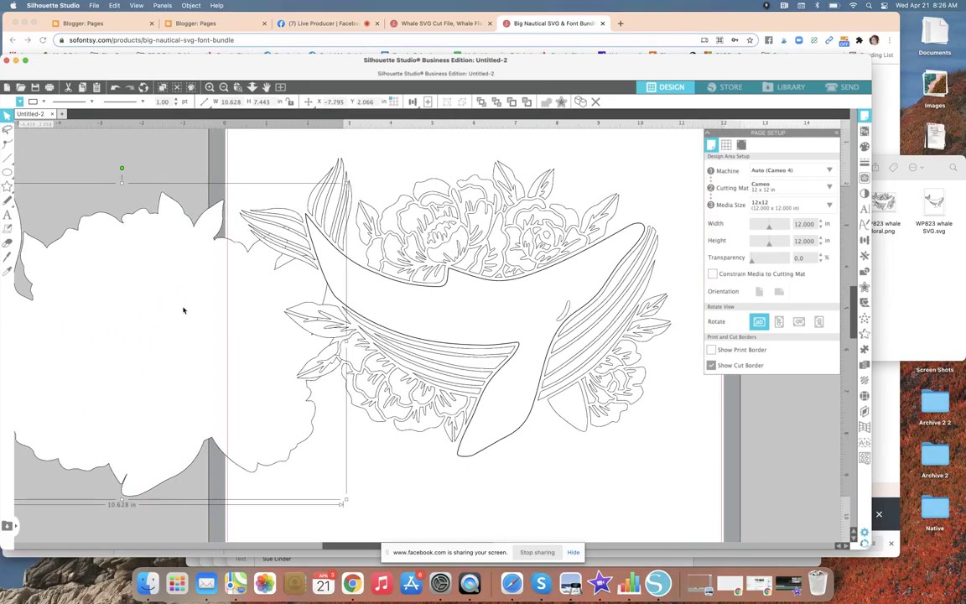
{"action": "left_click_drag", "start_coordinate": [105, 307], "coordinate": [15, 299]}
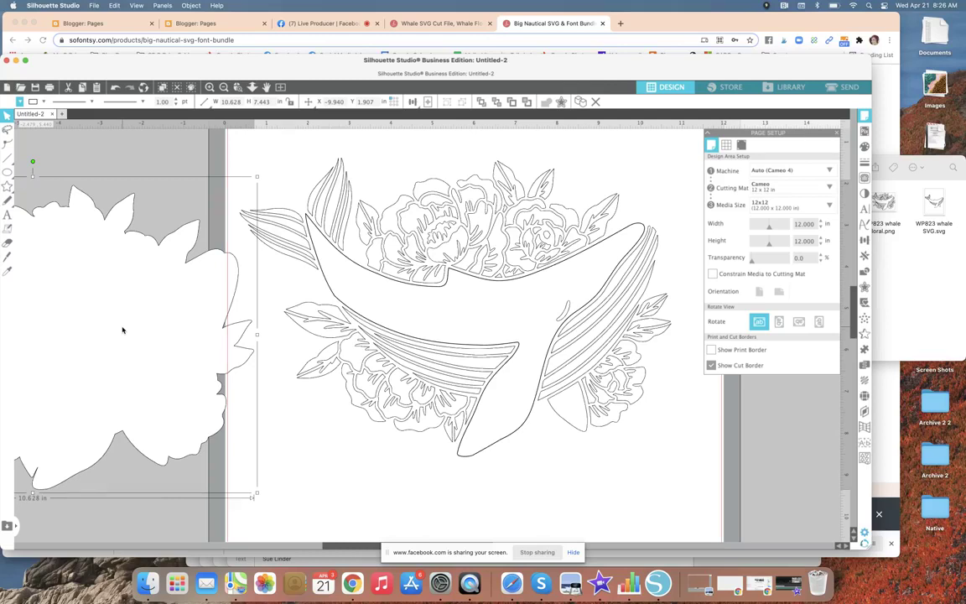
{"action": "key", "text": "ctrl+z"}
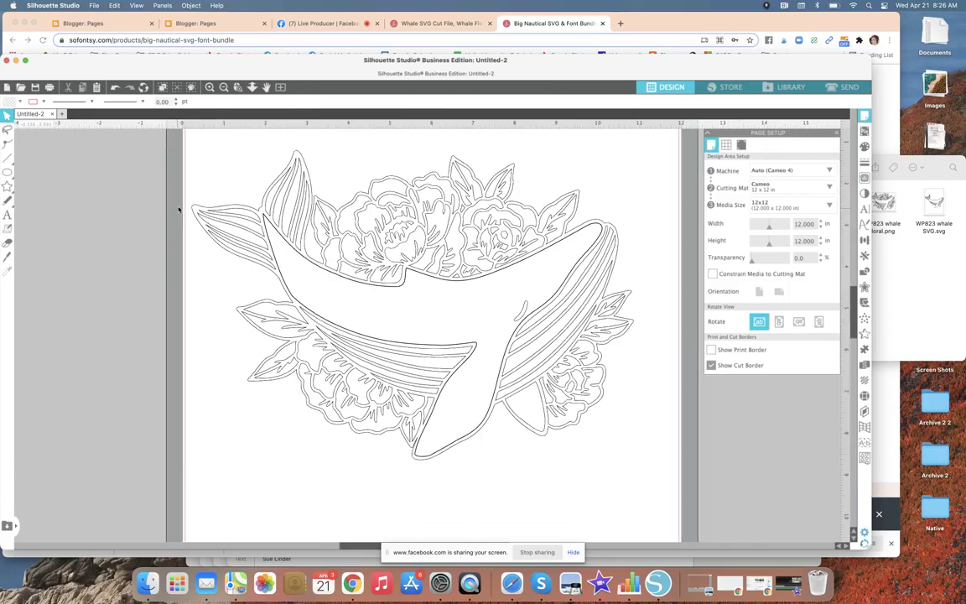
{"action": "left_click", "coordinate": [190, 207]}
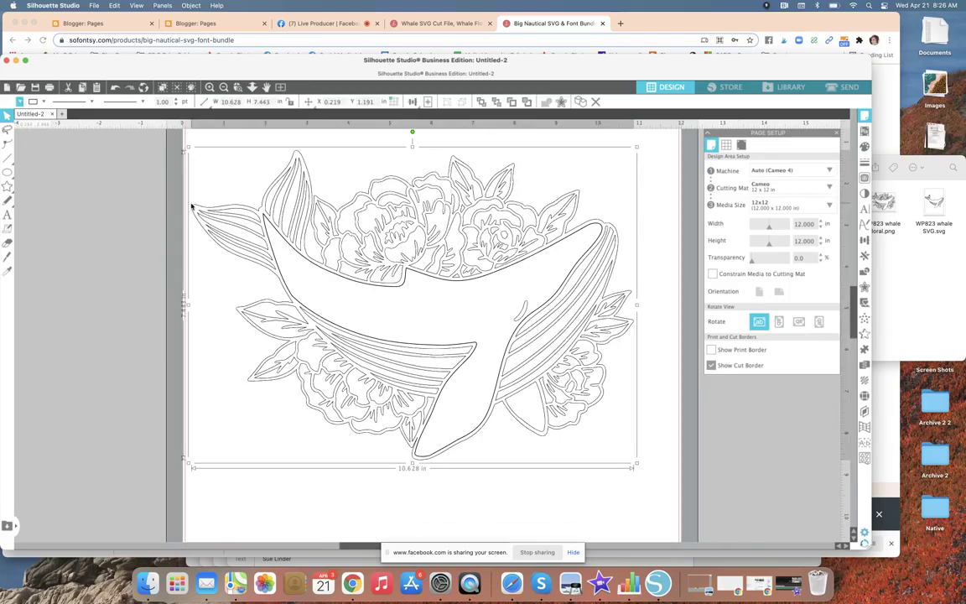
- Fill the whole selected design with black
{"action": "left_click", "coordinate": [19, 101]}
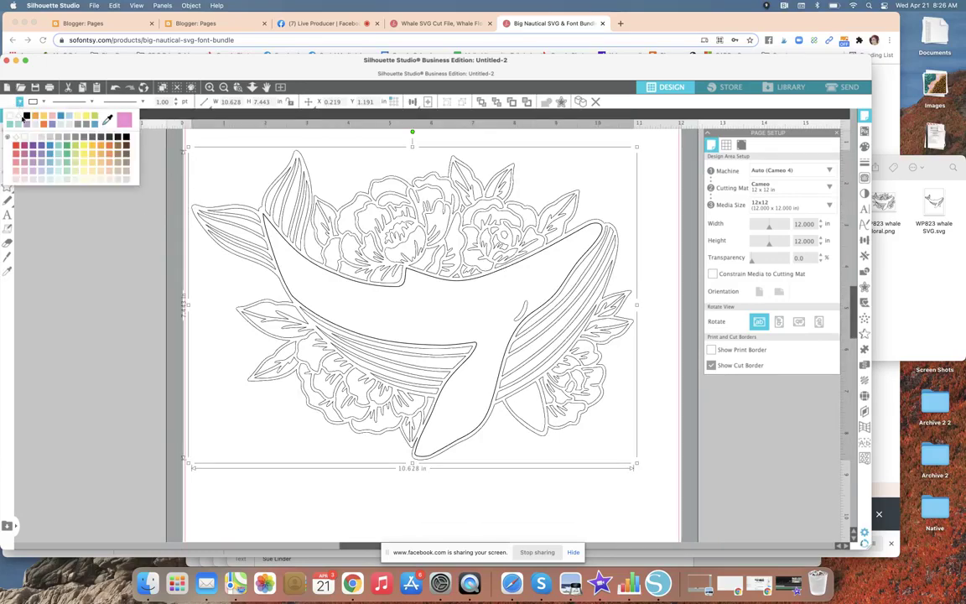
{"action": "left_click", "coordinate": [21, 109]}
{"action": "left_click", "coordinate": [104, 241]}
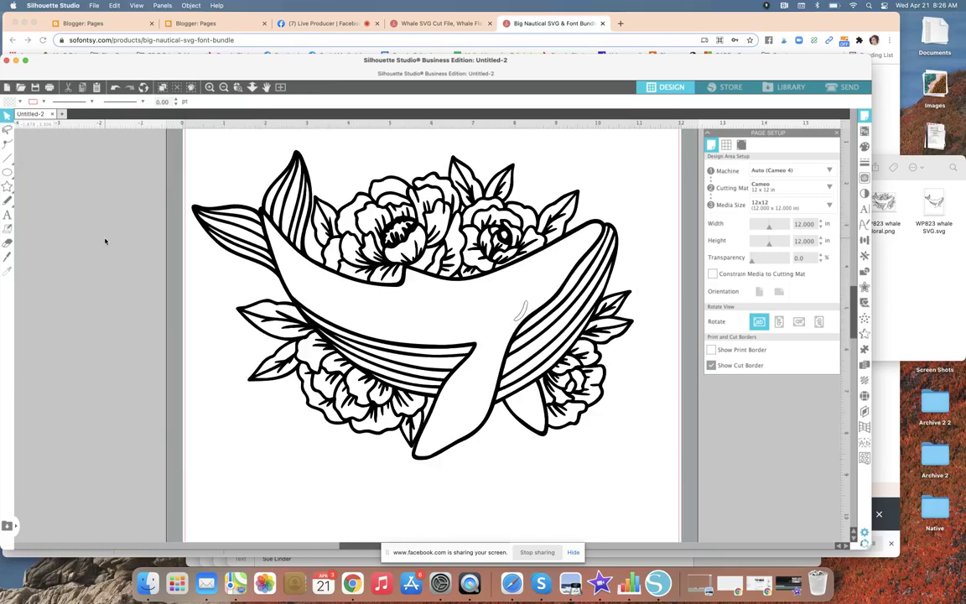
- Select the left tail fin pieces and stripes and fill them teal
{"action": "left_click", "coordinate": [242, 216]}
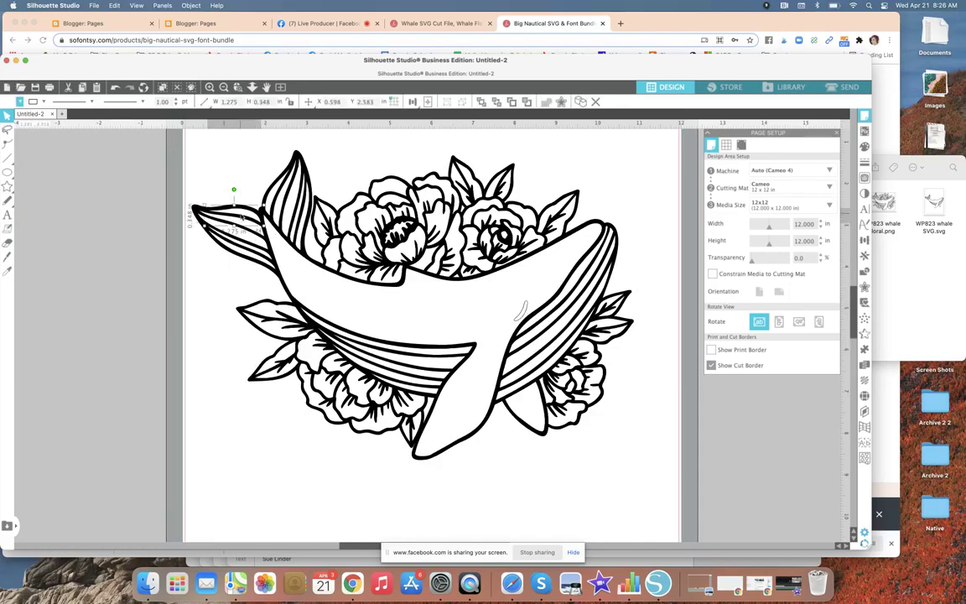
{"action": "left_click", "coordinate": [237, 233]}
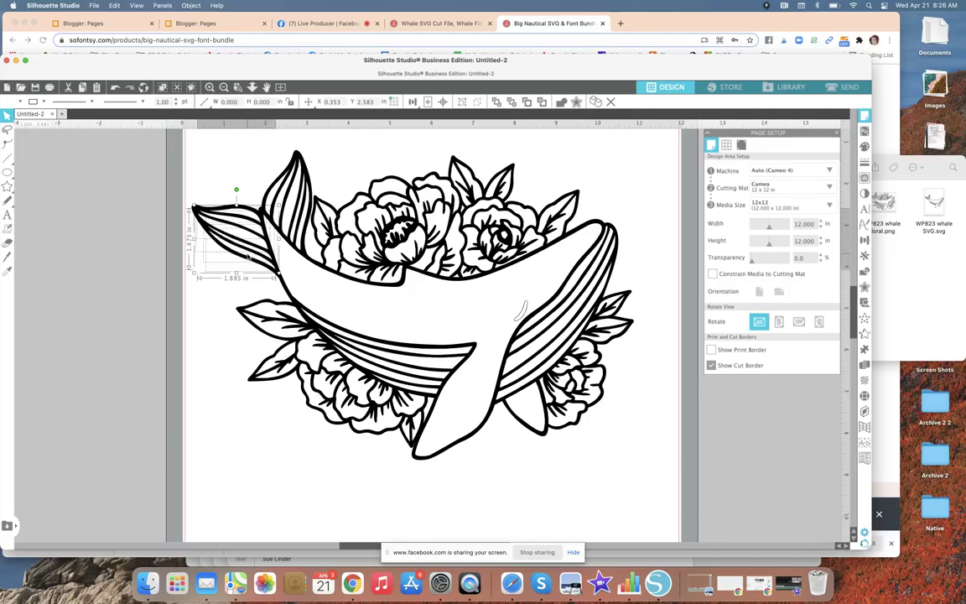
{"action": "left_click", "coordinate": [272, 198]}
{"action": "left_click", "coordinate": [280, 205], "text": "shift"}
{"action": "left_click", "coordinate": [291, 213], "text": "shift"}
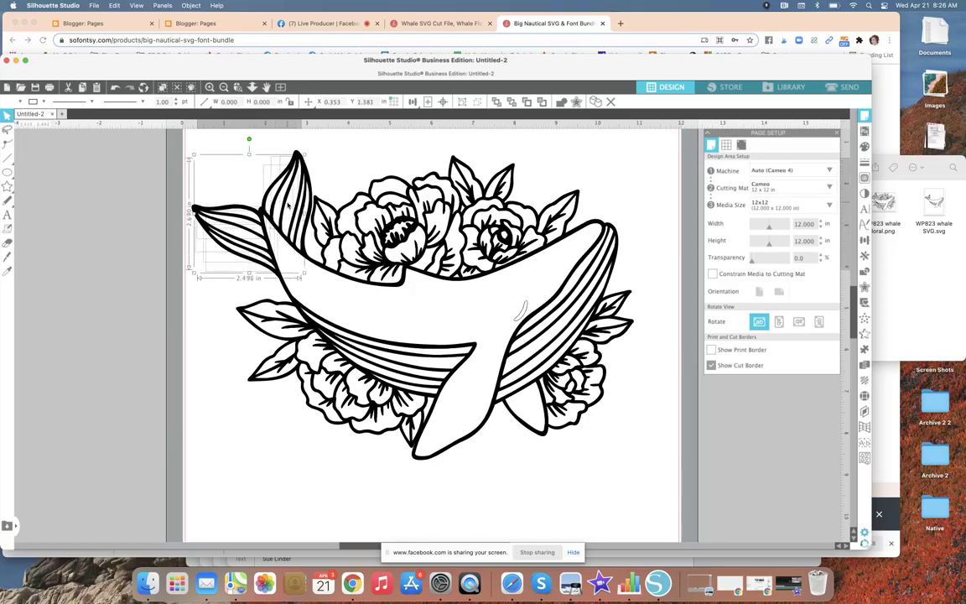
{"action": "left_click", "coordinate": [300, 232], "text": "shift"}
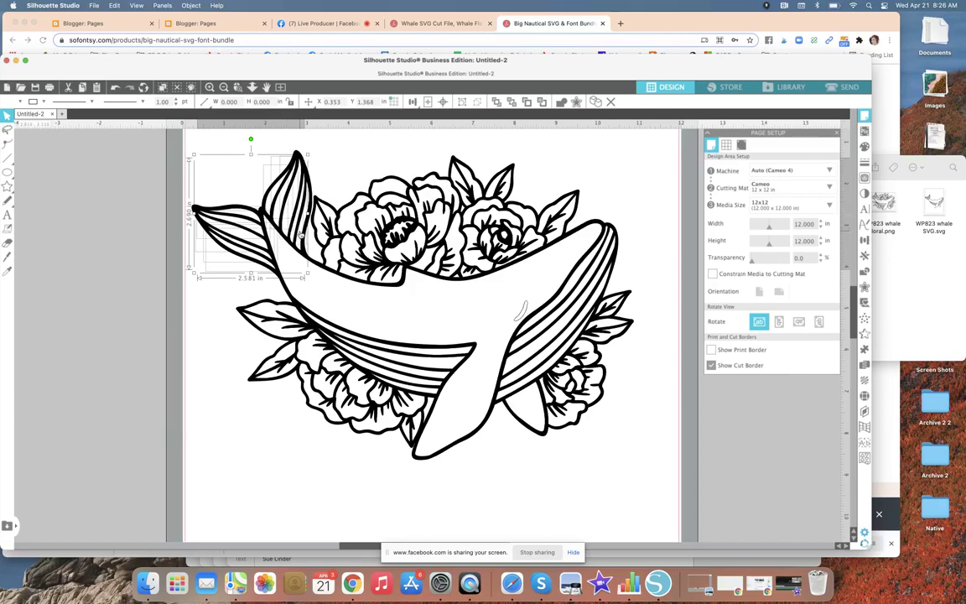
{"action": "left_click", "coordinate": [304, 233], "text": "shift"}
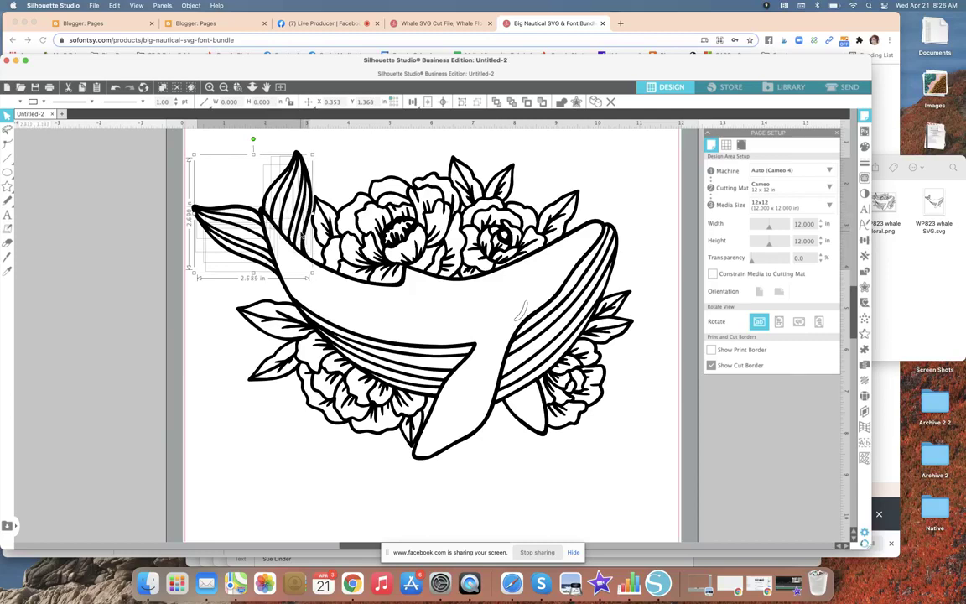
{"action": "left_click", "coordinate": [19, 101]}
{"action": "left_click", "coordinate": [18, 125]}
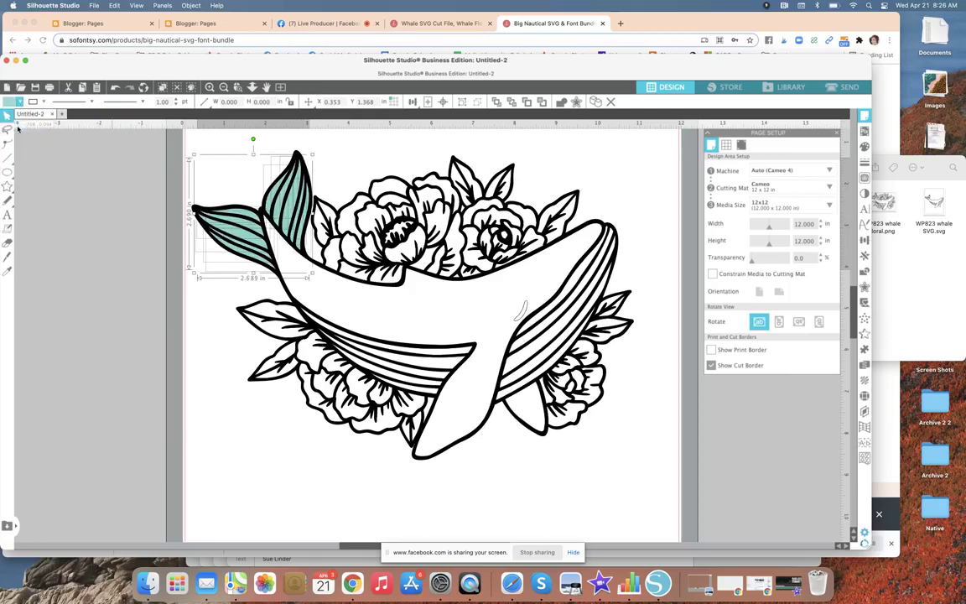
{"action": "left_click", "coordinate": [86, 203]}
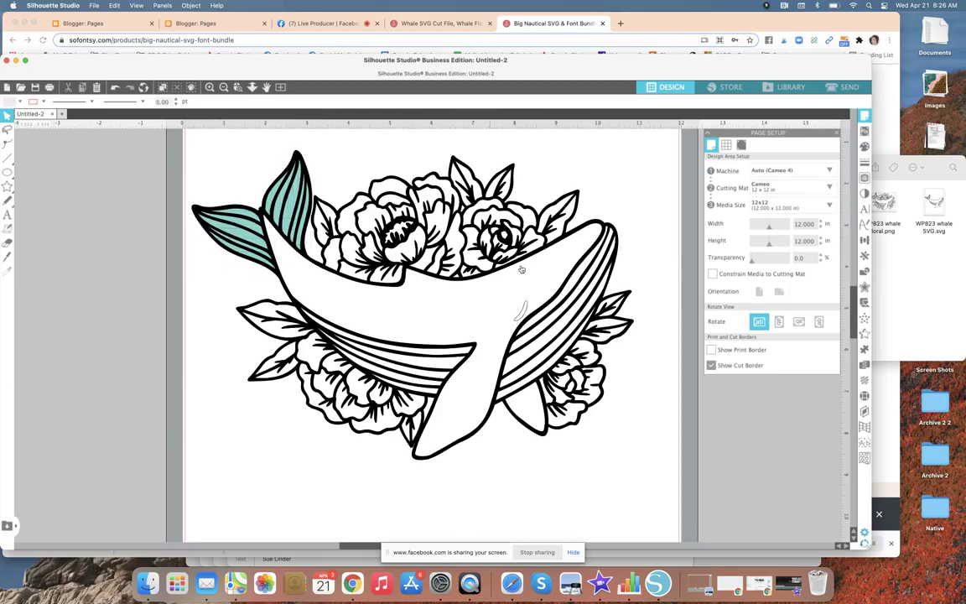
- Select the right fin stripes and fill them teal
{"action": "left_click", "coordinate": [534, 333]}
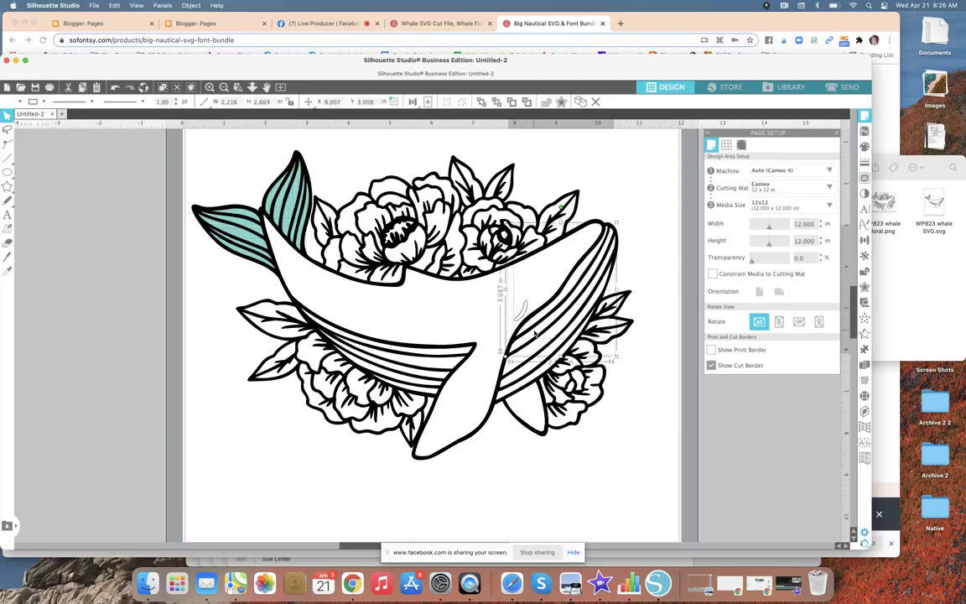
{"action": "left_click", "coordinate": [534, 332]}
{"action": "left_click", "coordinate": [20, 102]}
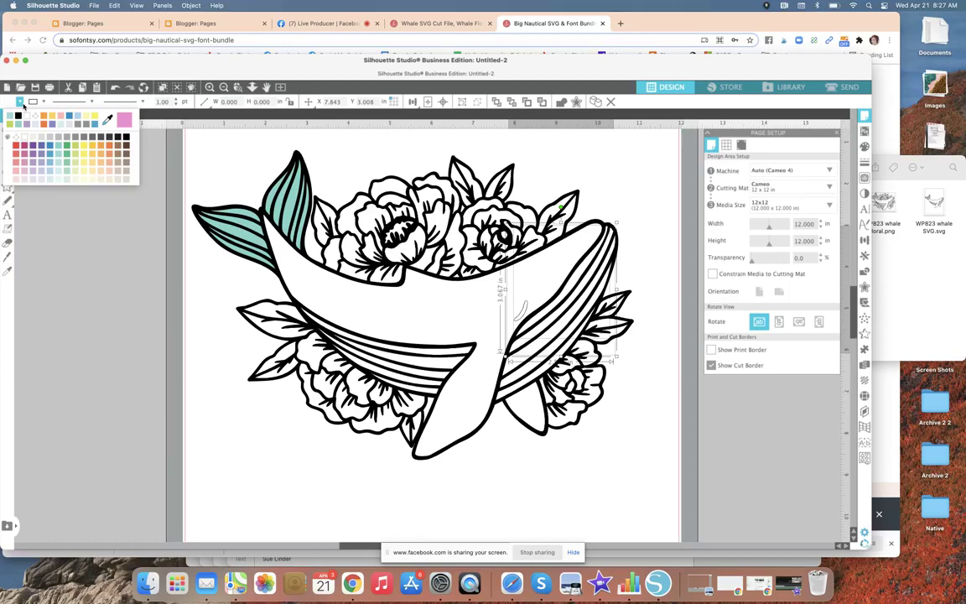
{"action": "left_click", "coordinate": [48, 145]}
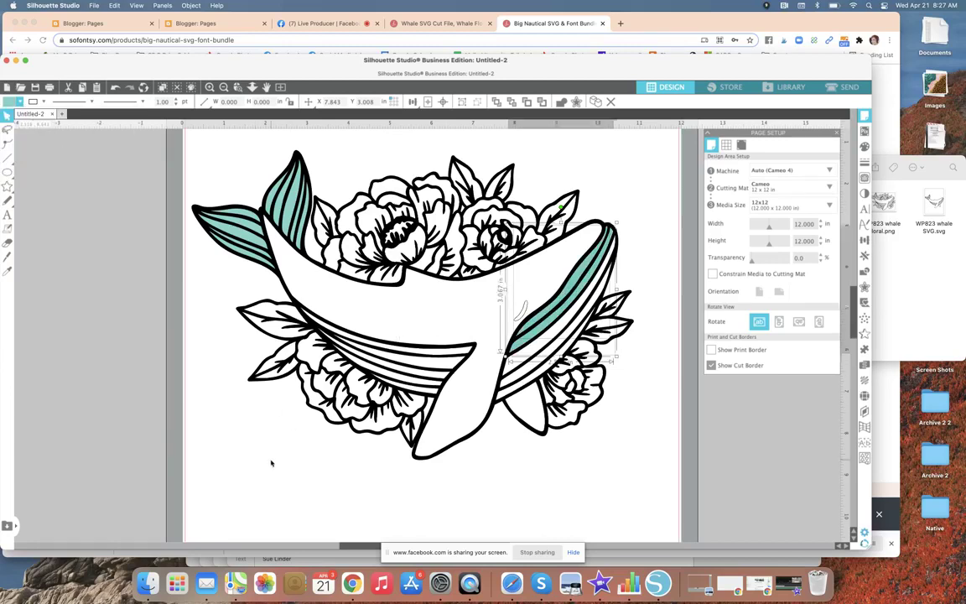
{"action": "left_click", "coordinate": [550, 354]}
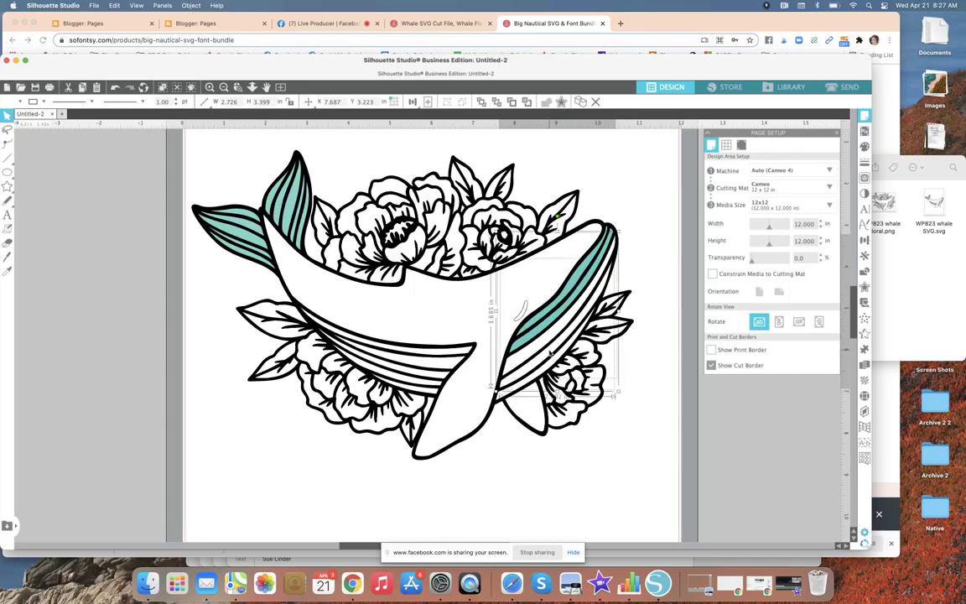
{"action": "left_click", "coordinate": [55, 142]}
- Change the right fin stripes to a lighter teal matching the left fin
{"action": "left_click", "coordinate": [20, 102]}
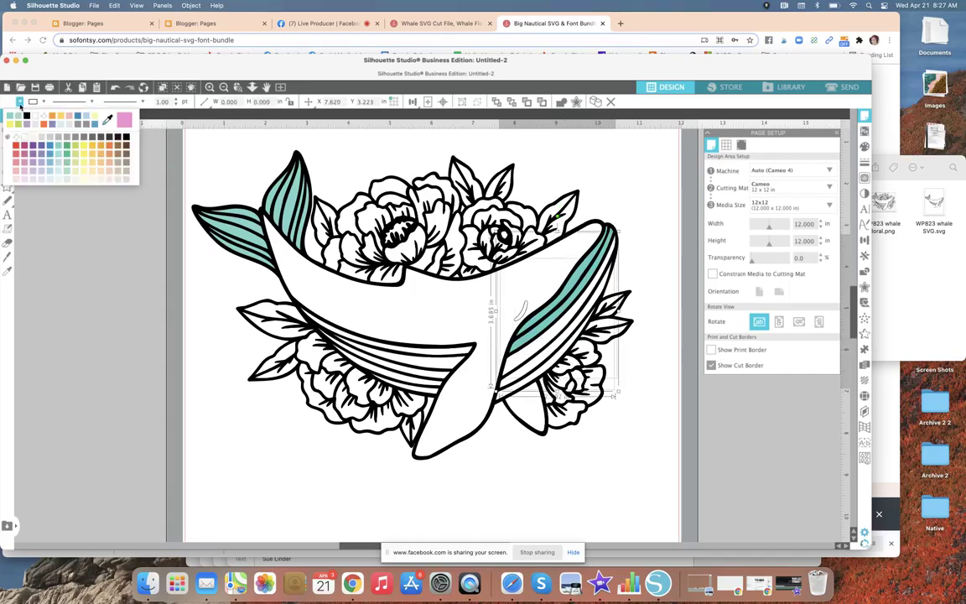
{"action": "left_click", "coordinate": [58, 159]}
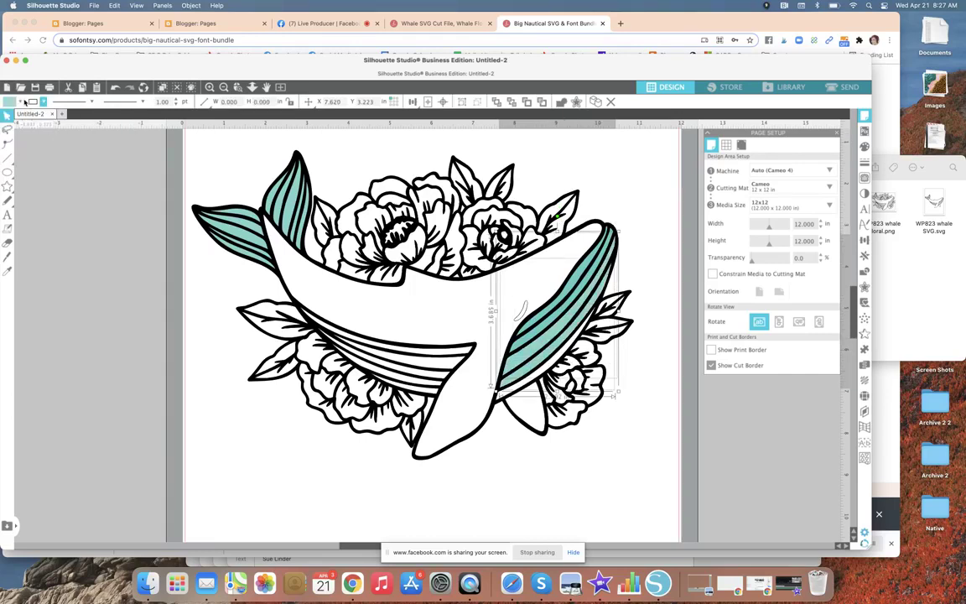
{"action": "left_click", "coordinate": [58, 170]}
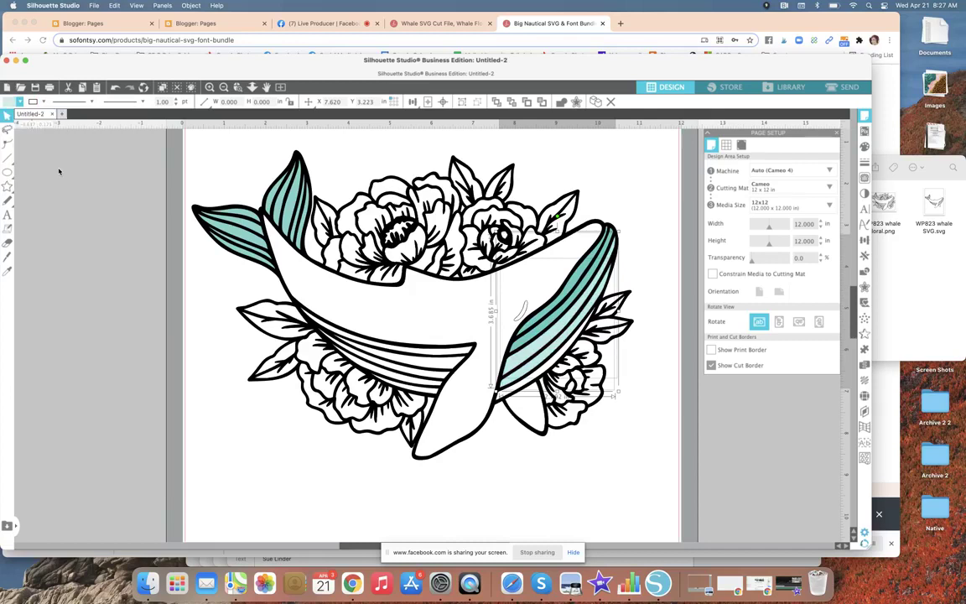
{"action": "left_click", "coordinate": [508, 369]}
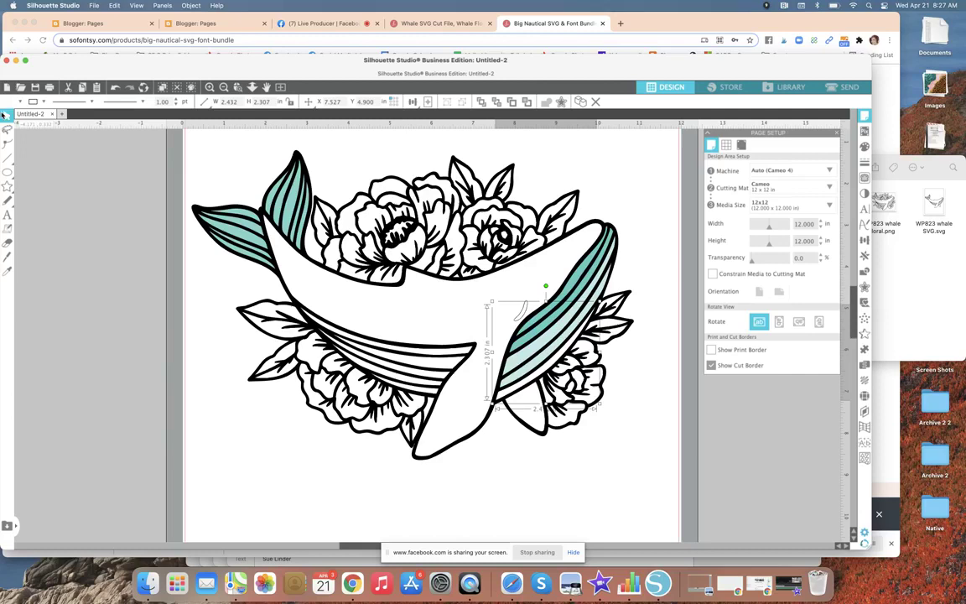
{"action": "left_click", "coordinate": [19, 101]}
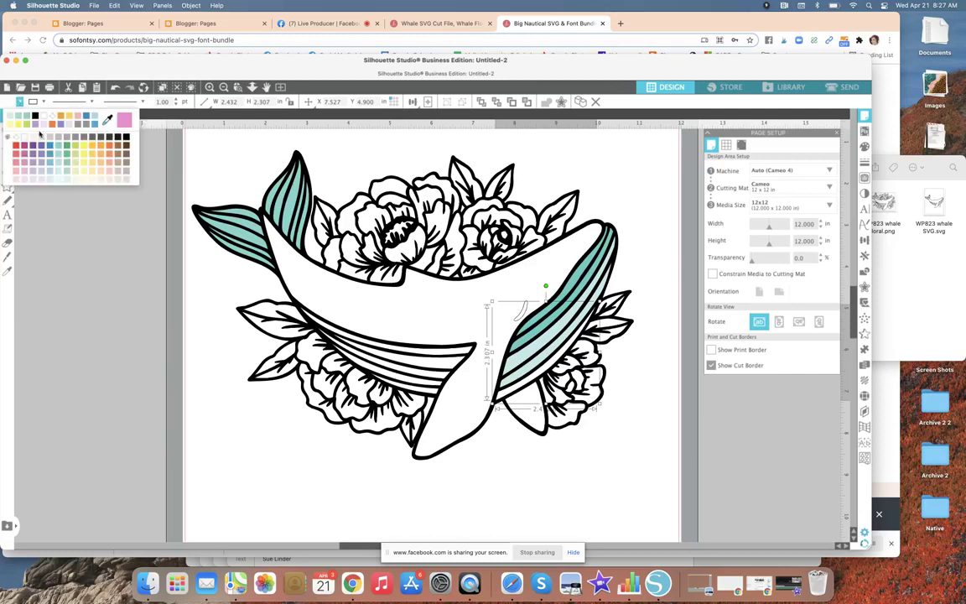
{"action": "left_click", "coordinate": [58, 179]}
{"action": "left_click", "coordinate": [46, 292]}
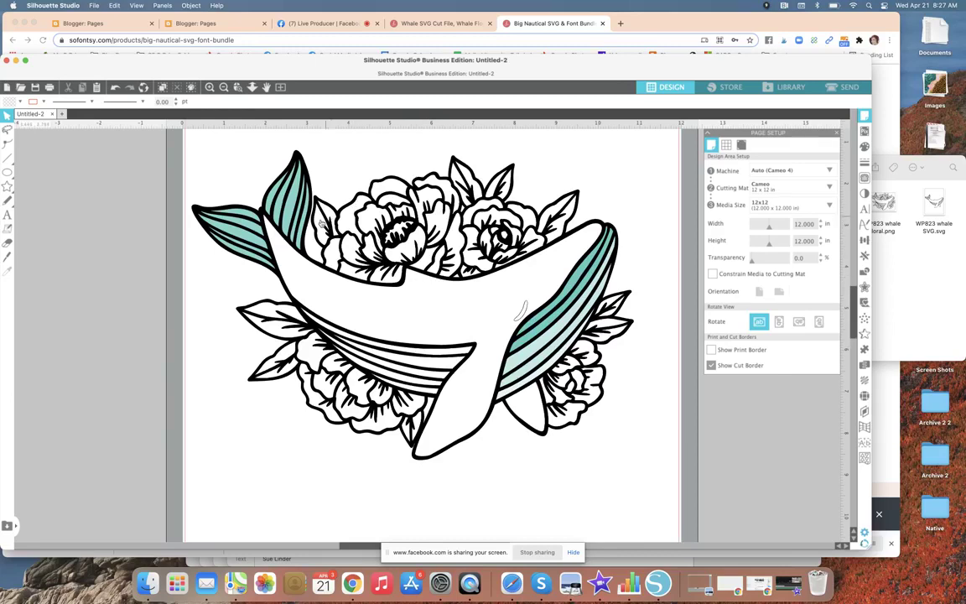
- Select the whole whale design and close the Page Setup panel
{"action": "left_click", "coordinate": [322, 224]}
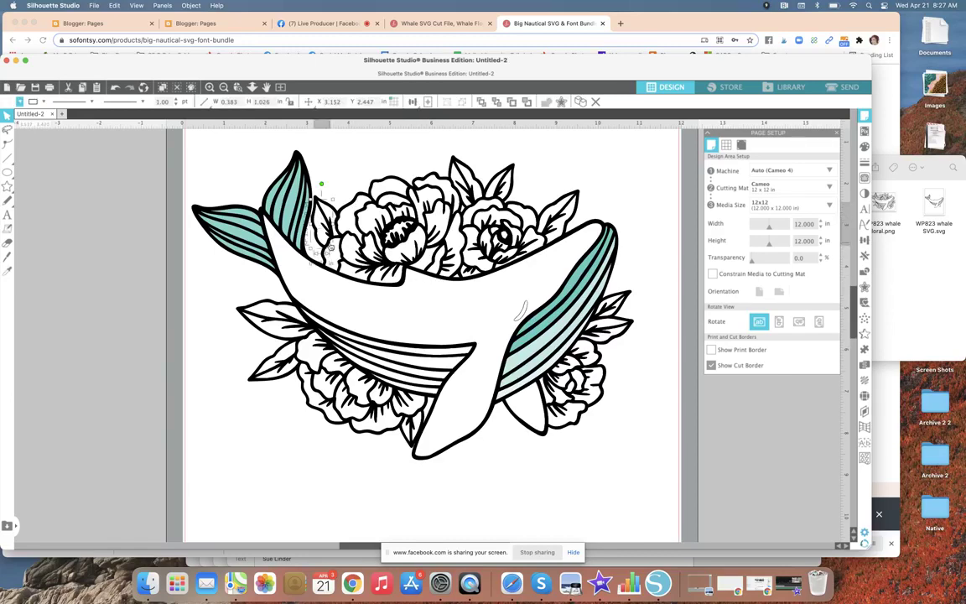
{"action": "left_click", "coordinate": [197, 344]}
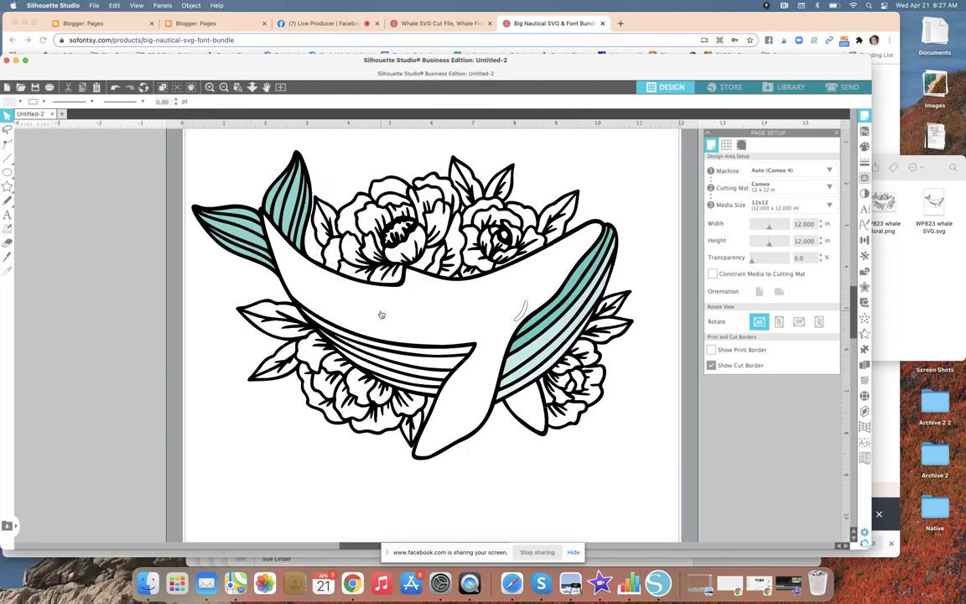
{"action": "left_click", "coordinate": [381, 315]}
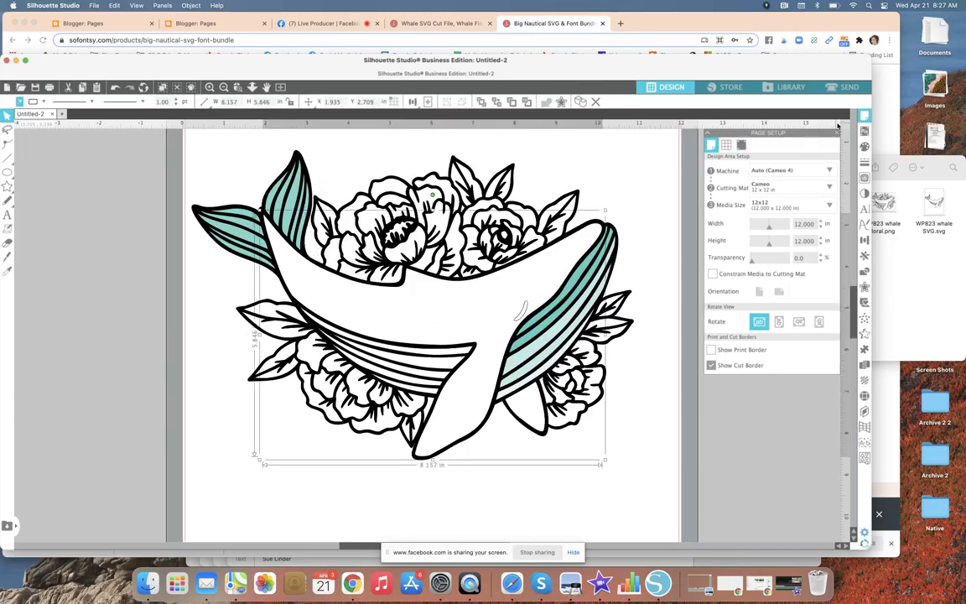
{"action": "left_click", "coordinate": [836, 135]}
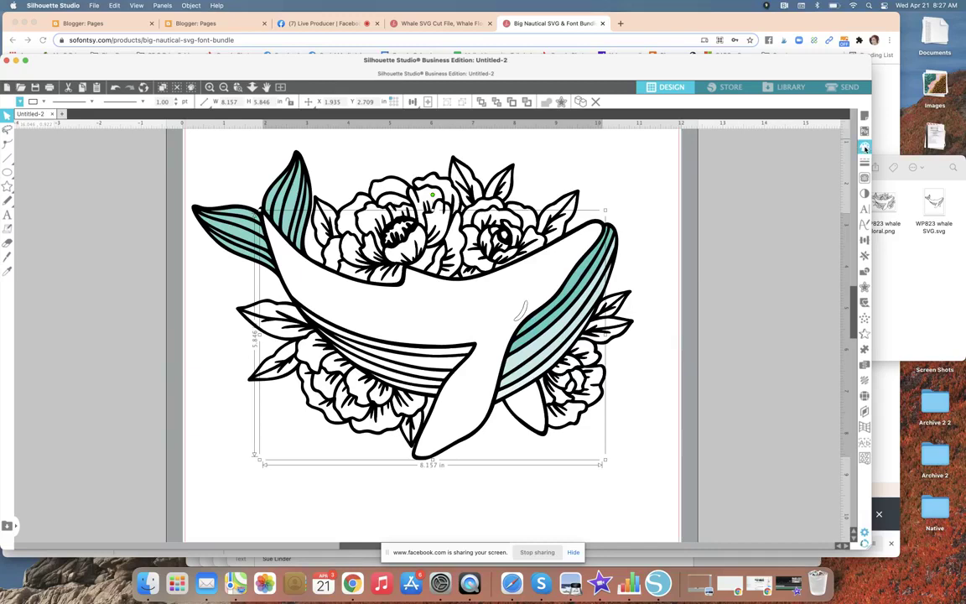
- Give the whale body a light-blue polka-dot pattern fill, replacing a briefly tried star pattern
{"action": "left_click", "coordinate": [865, 148]}
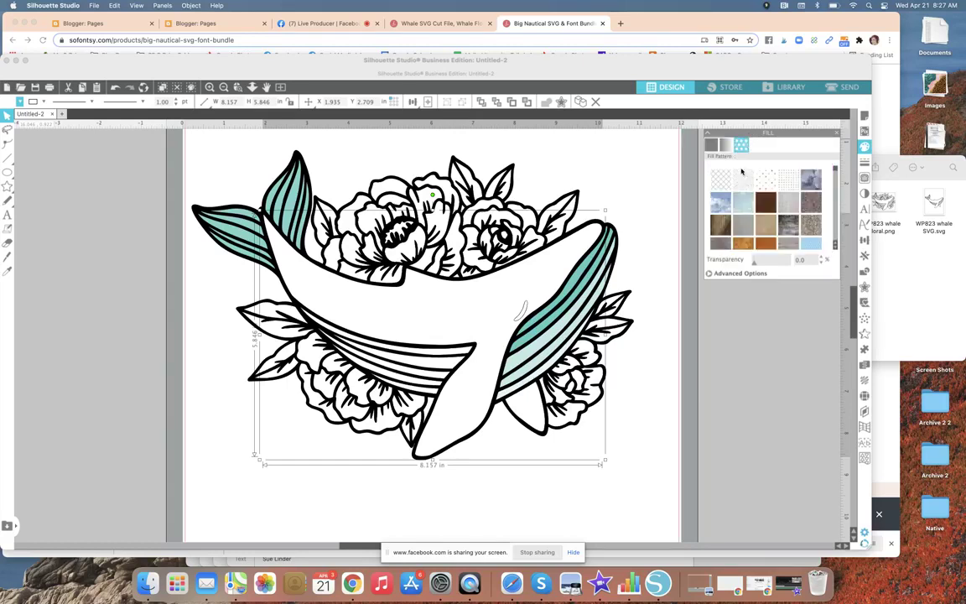
{"action": "scroll", "coordinate": [735, 222], "scroll_direction": "down", "scroll_amount": 1}
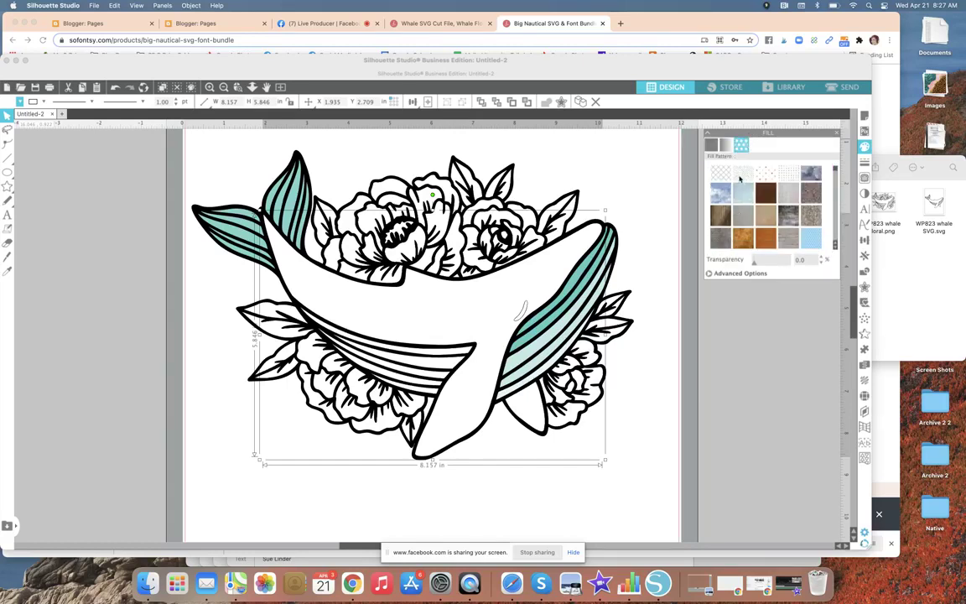
{"action": "left_click", "coordinate": [739, 177]}
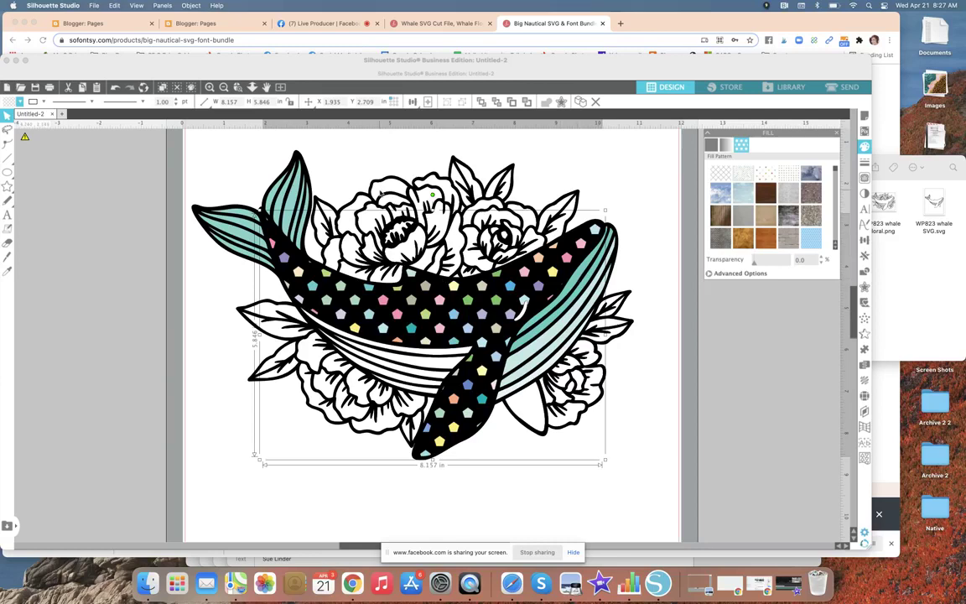
{"action": "left_click", "coordinate": [813, 241]}
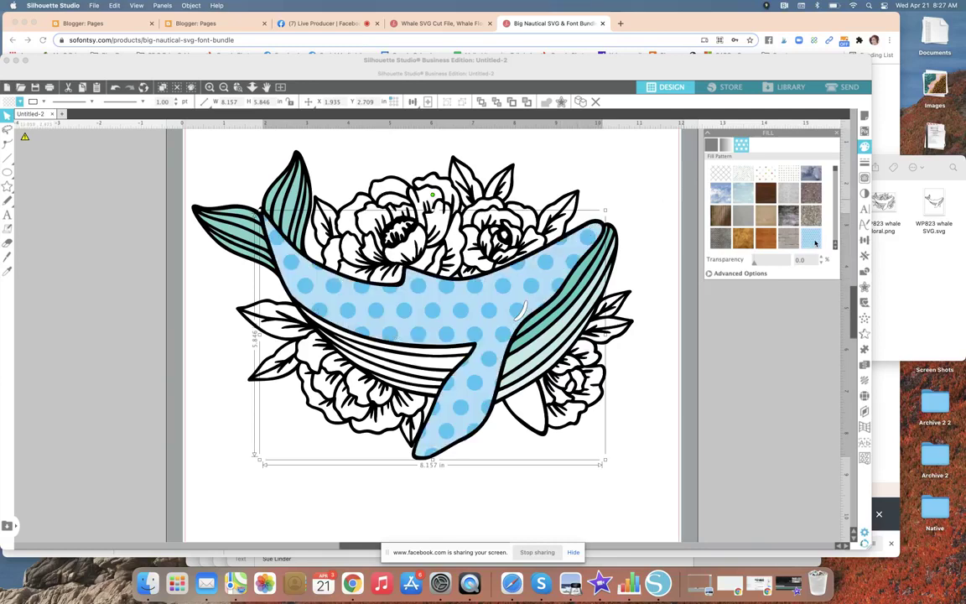
- Fill the whale body with a blue-to-white gradient
{"action": "left_click", "coordinate": [726, 145]}
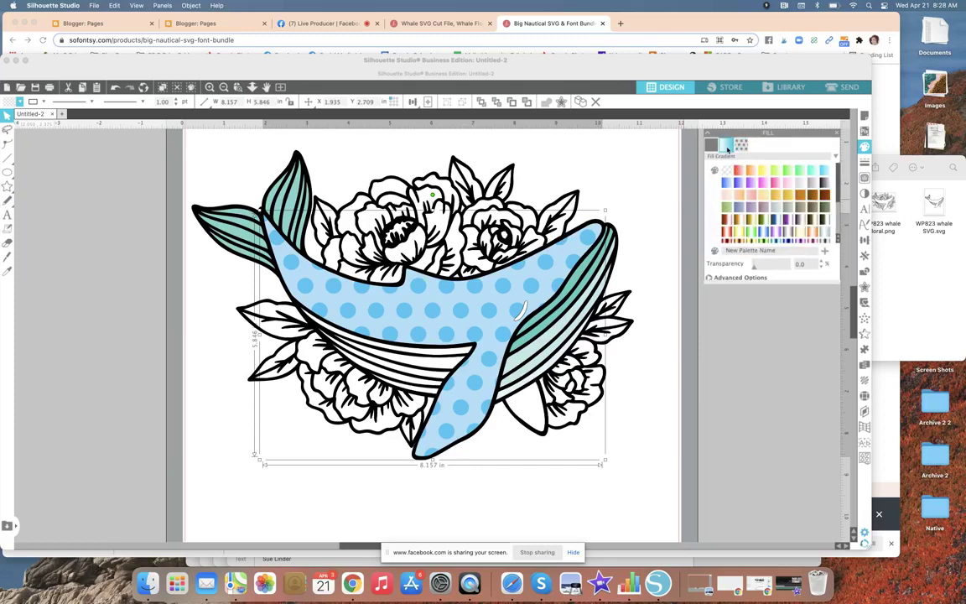
{"action": "left_click", "coordinate": [813, 171]}
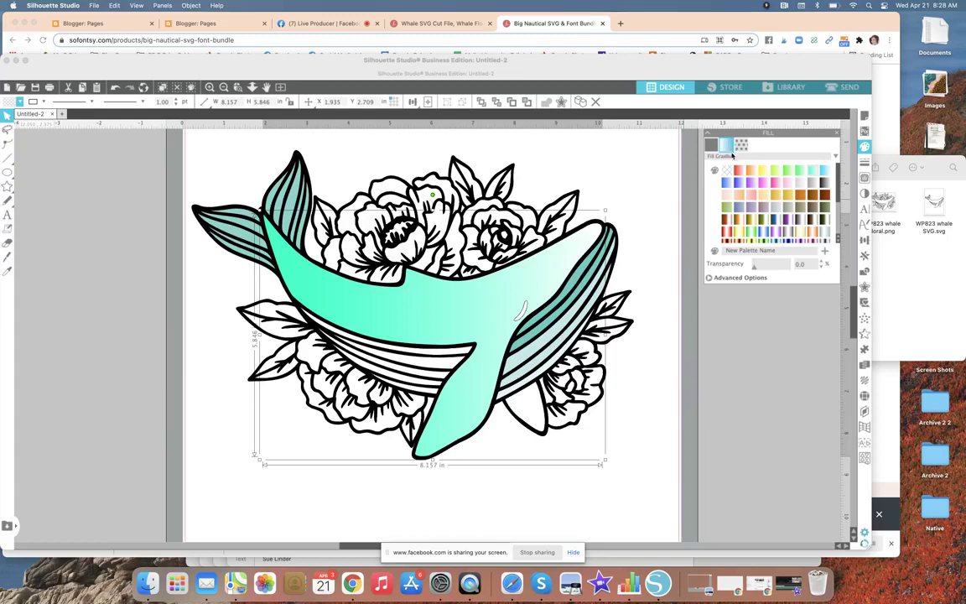
{"action": "left_click", "coordinate": [824, 172]}
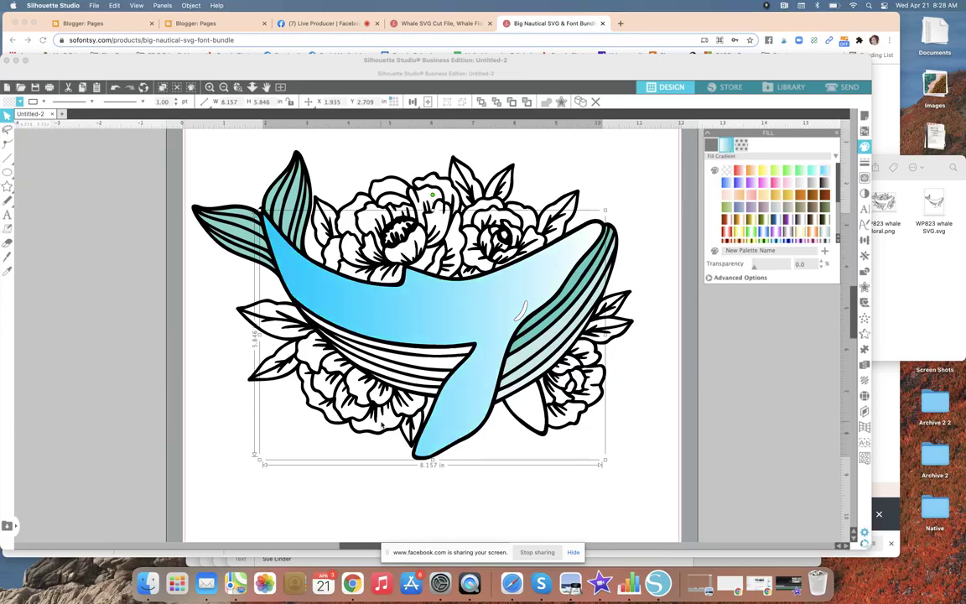
{"action": "left_click", "coordinate": [339, 147]}
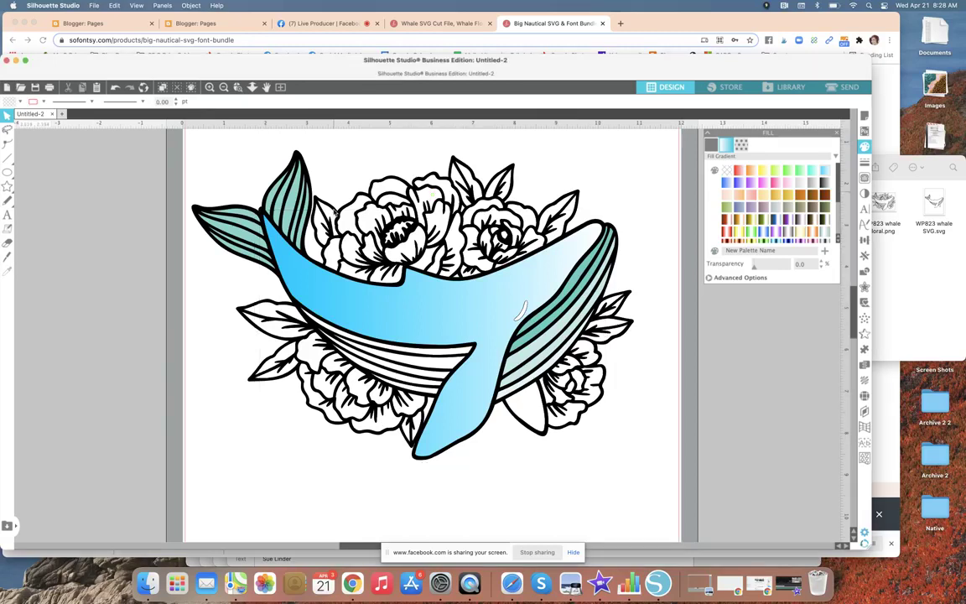
- Select the leaves around the top flowers for a solid fill
{"action": "left_click", "coordinate": [321, 226]}
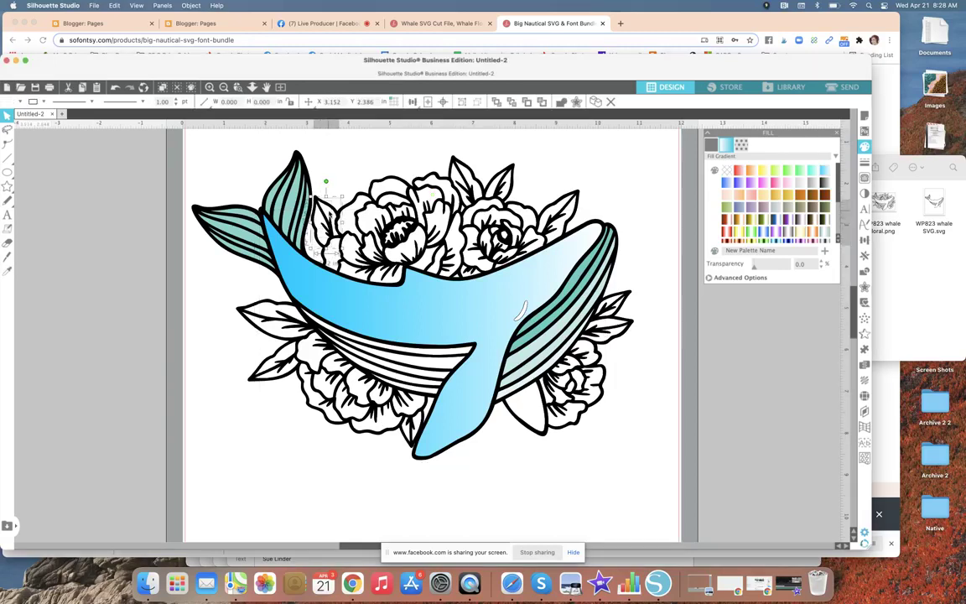
{"action": "left_click", "coordinate": [417, 161]}
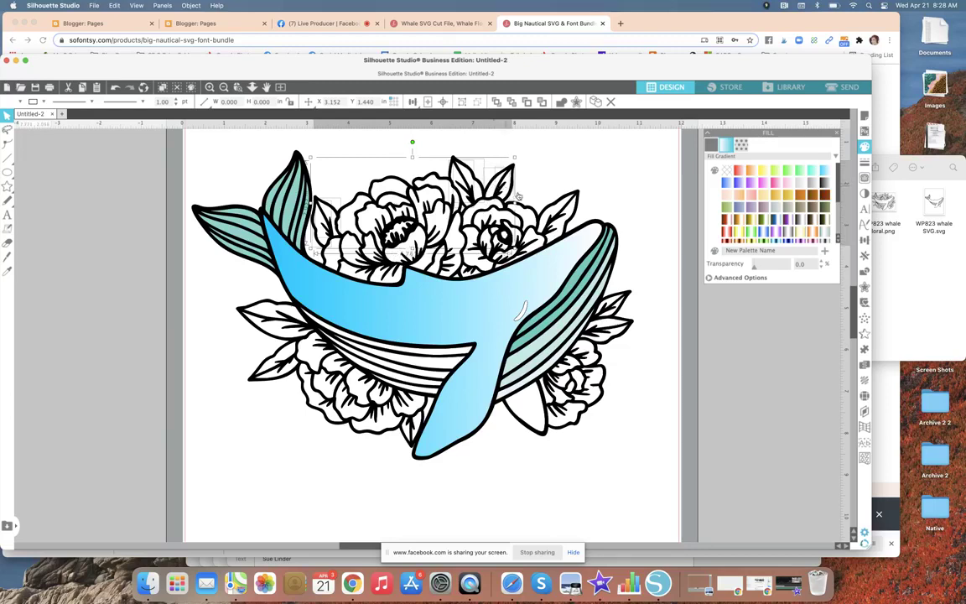
{"action": "left_click", "coordinate": [546, 213], "text": "shift"}
{"action": "left_click", "coordinate": [505, 200], "text": "shift"}
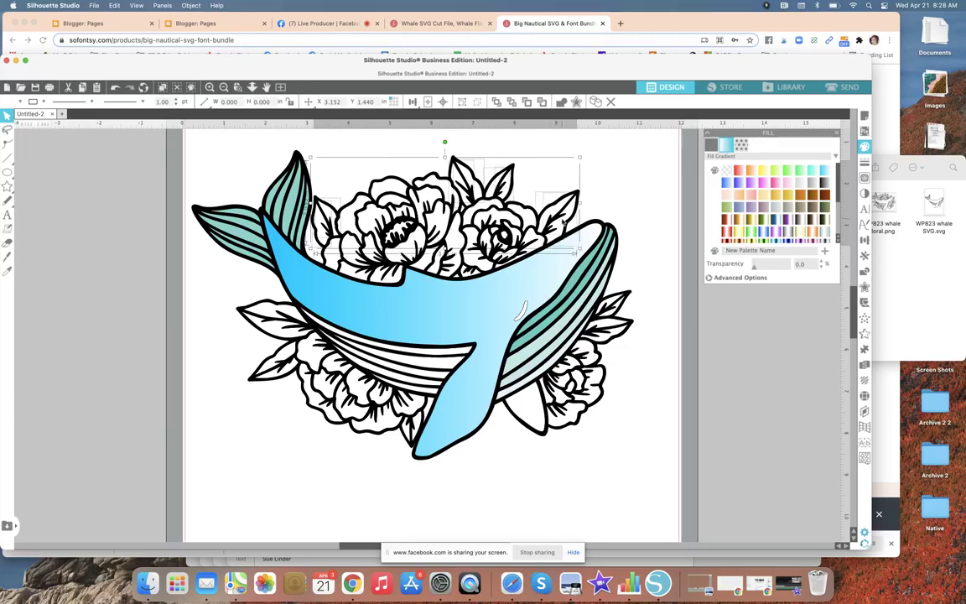
{"action": "left_click", "coordinate": [711, 144]}
- Fill the selected top leaves a light shade of green
{"action": "left_click", "coordinate": [768, 209]}
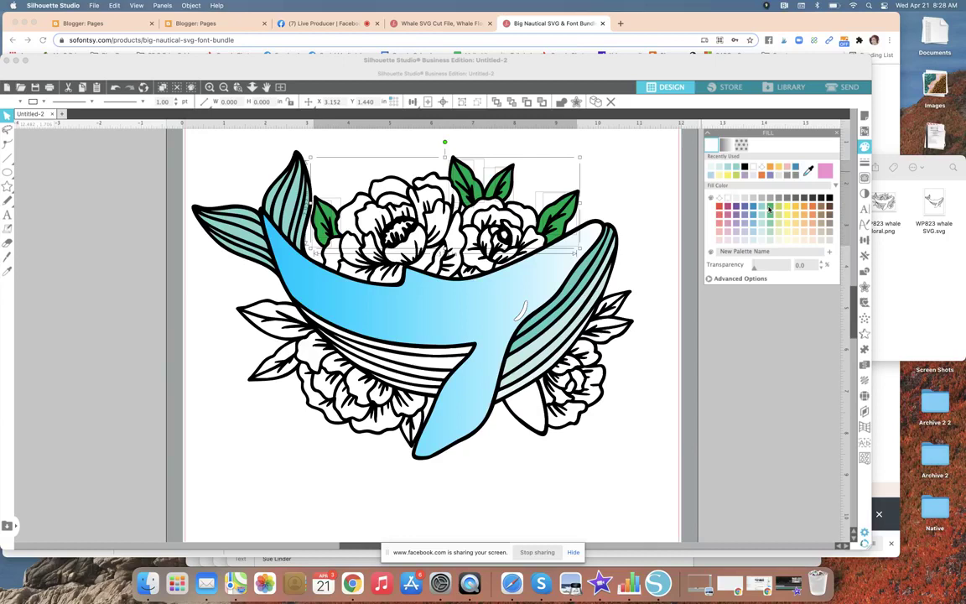
{"action": "left_click", "coordinate": [772, 218]}
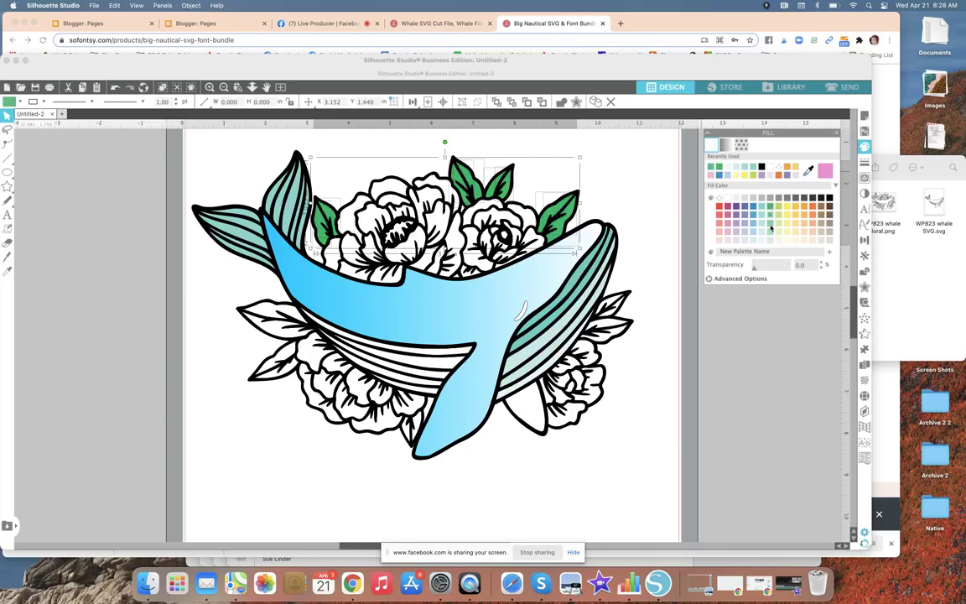
{"action": "left_click", "coordinate": [770, 227]}
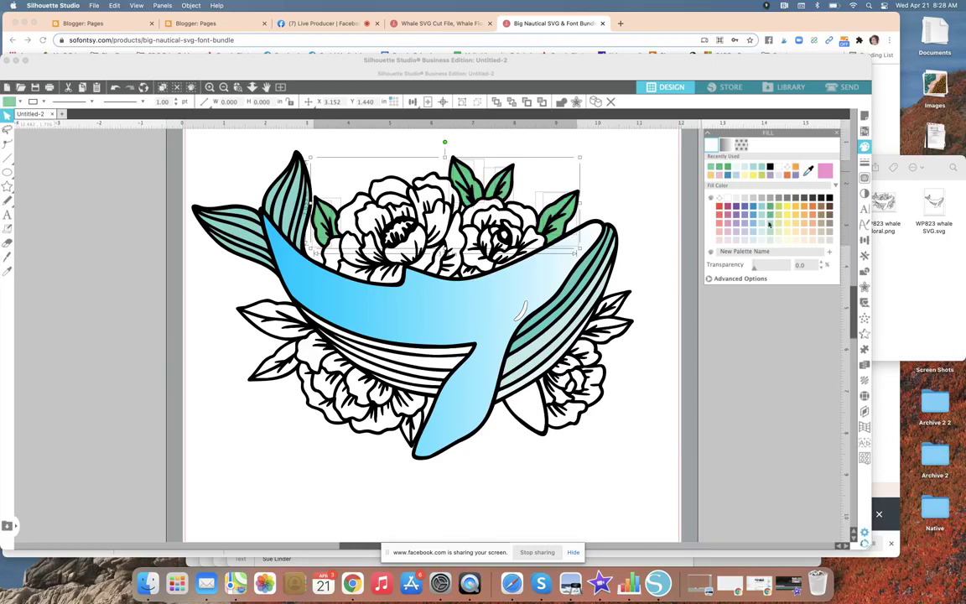
- Paint the leaves on the whale's left side green with the Fill Bucket
{"action": "left_click", "coordinate": [284, 329]}
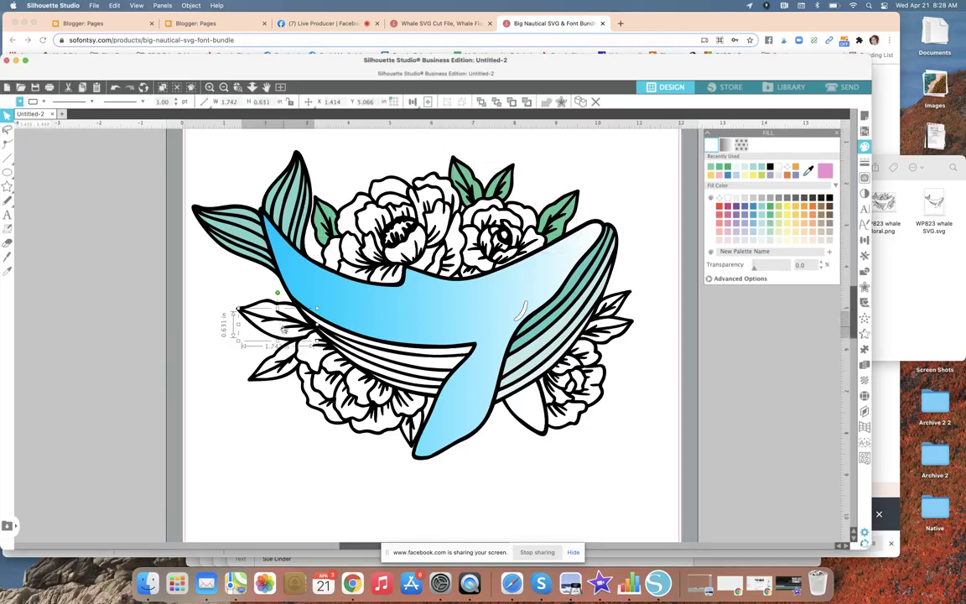
{"action": "left_click", "coordinate": [249, 290]}
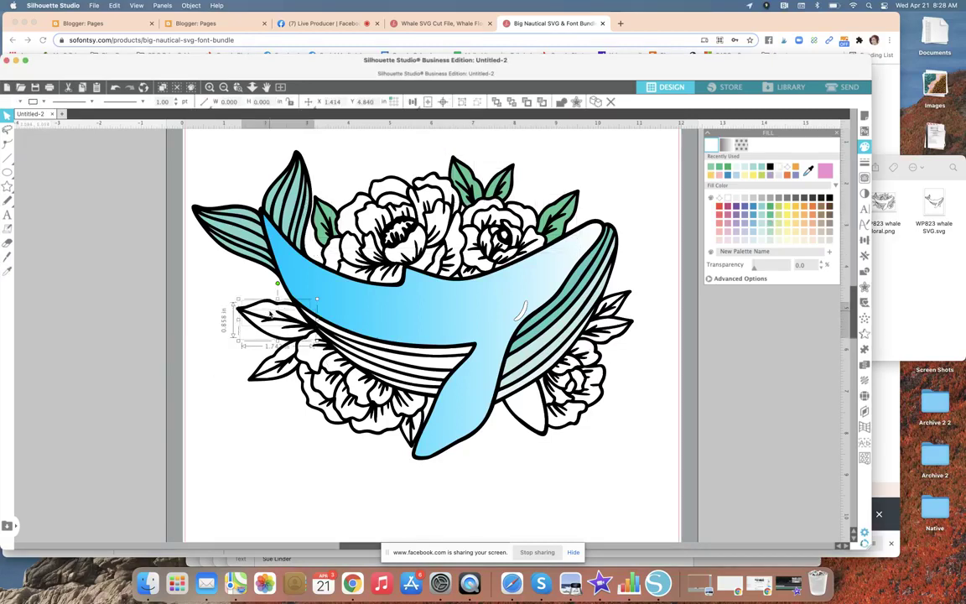
{"action": "left_click", "coordinate": [279, 363], "text": "shift"}
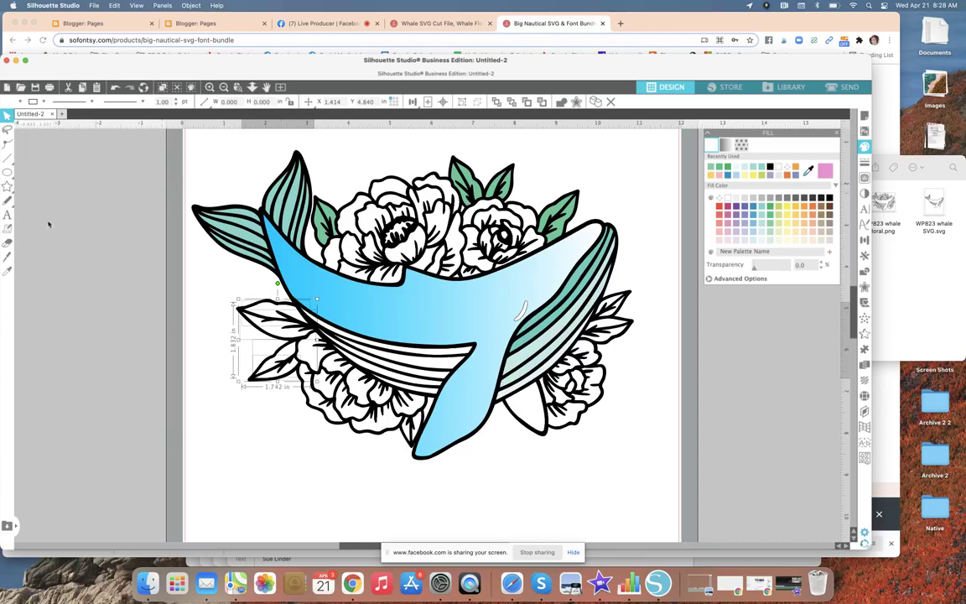
{"action": "left_click", "coordinate": [9, 270]}
{"action": "left_click", "coordinate": [267, 323]}
{"action": "left_click", "coordinate": [157, 367]}
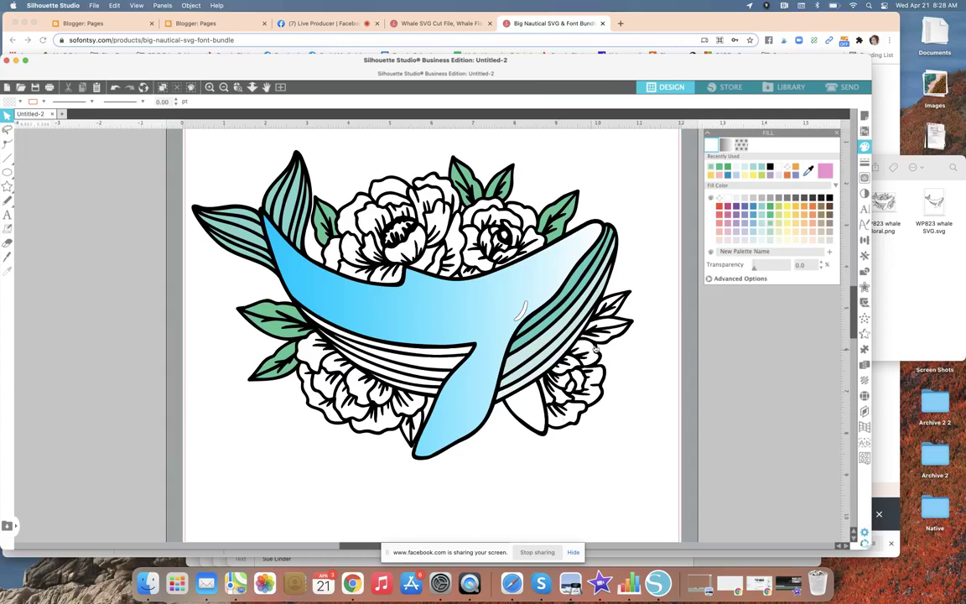
- Select the whale's striped belly piece
{"action": "left_click", "coordinate": [539, 309]}
{"action": "left_click", "coordinate": [547, 285]}
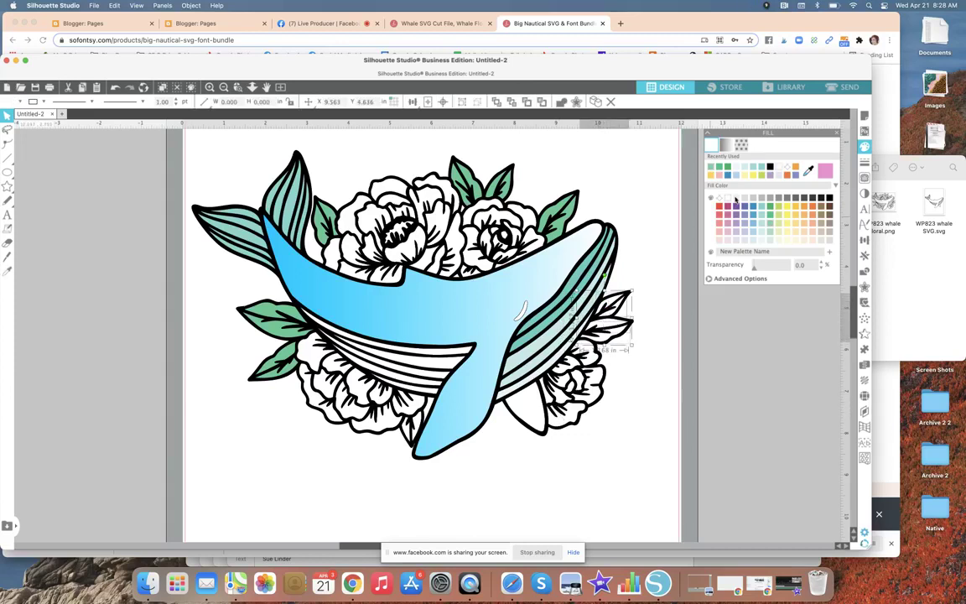
{"action": "key", "text": "Escape"}
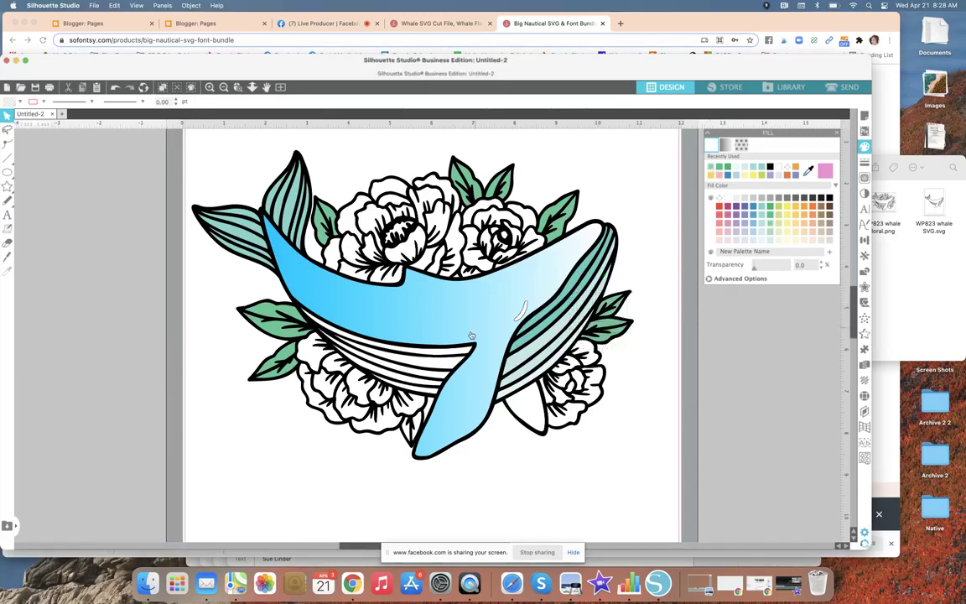
{"action": "left_click", "coordinate": [446, 357]}
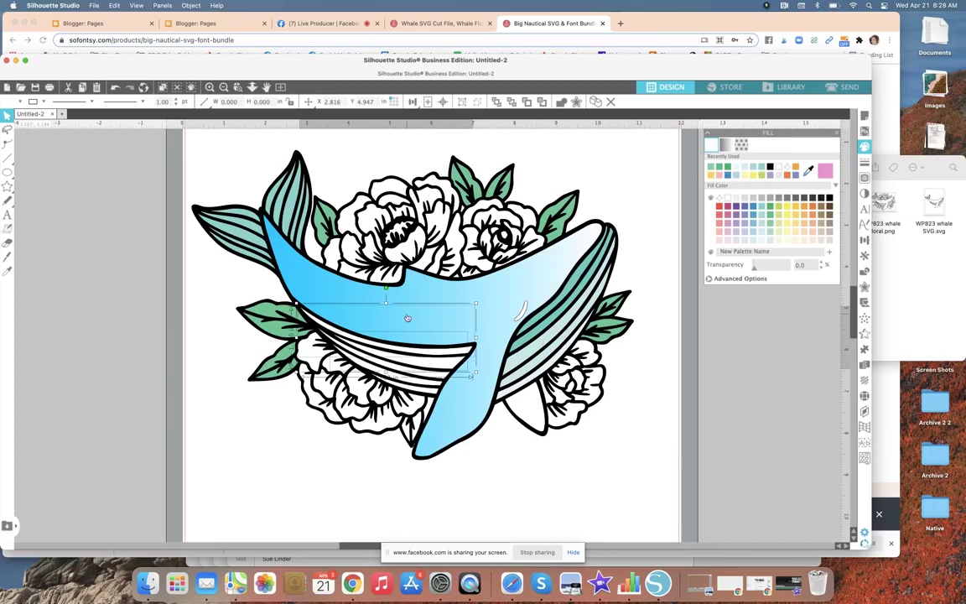
{"action": "left_click", "coordinate": [6, 272]}
{"action": "left_click", "coordinate": [429, 386]}
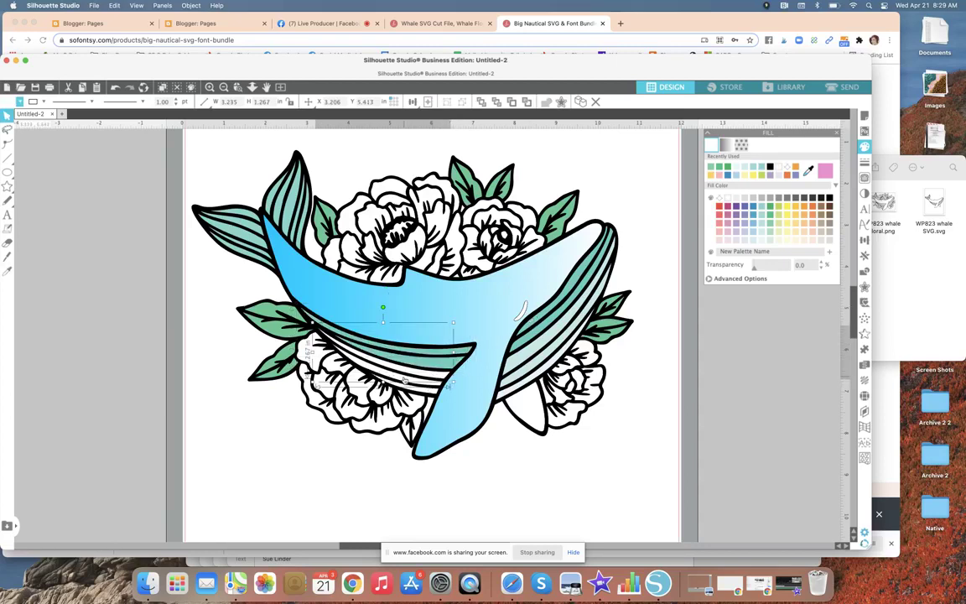
{"action": "left_click", "coordinate": [382, 347]}
{"action": "left_click", "coordinate": [8, 270]}
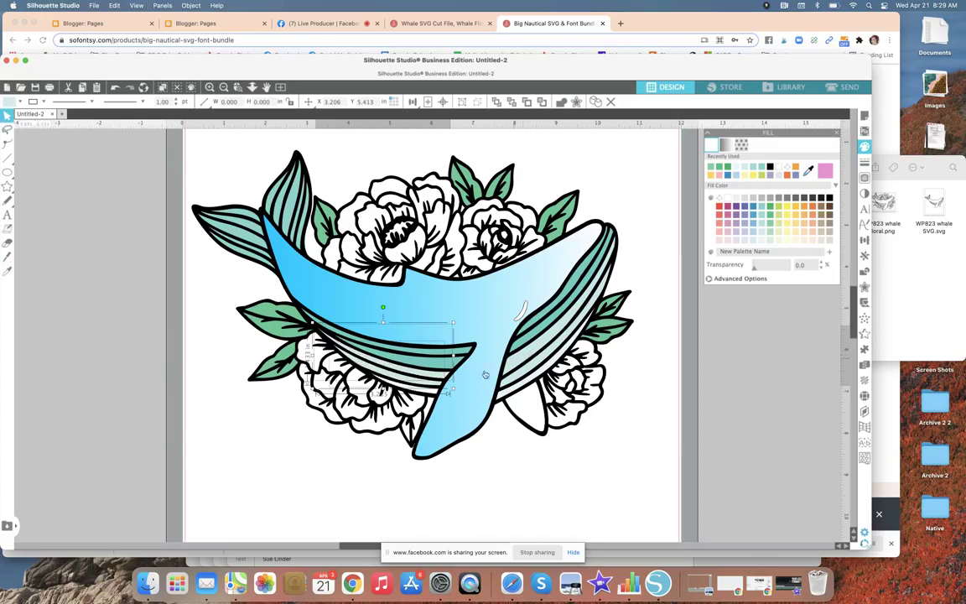
{"action": "left_click", "coordinate": [394, 355]}
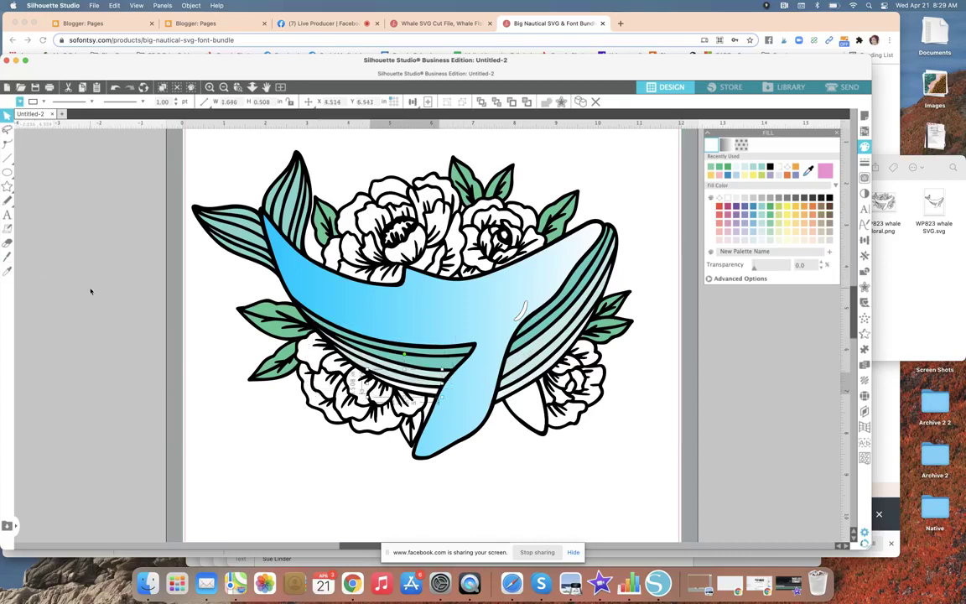
{"action": "left_click", "coordinate": [7, 270]}
{"action": "left_click", "coordinate": [386, 344]}
{"action": "left_click", "coordinate": [323, 252]}
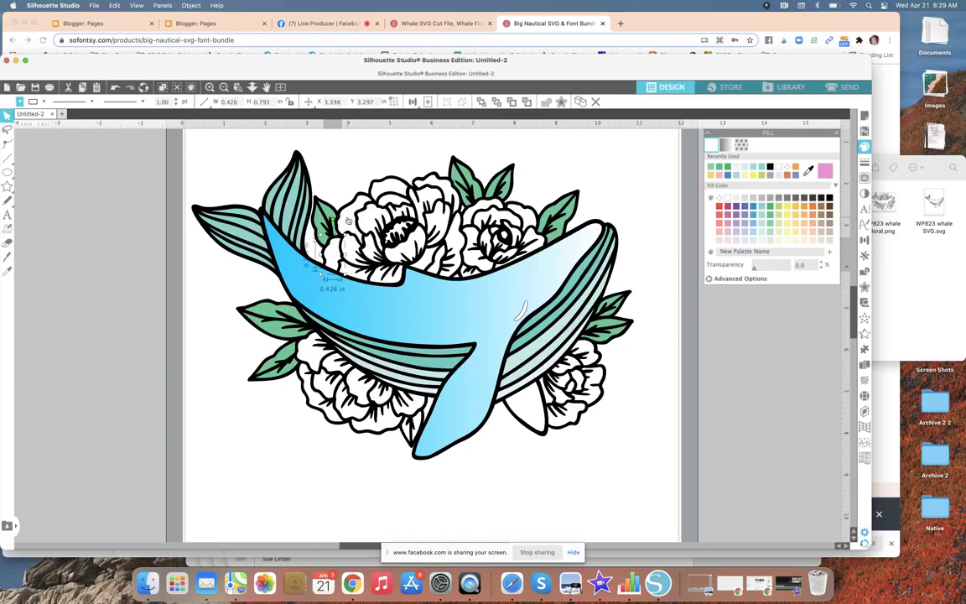
{"action": "left_click_drag", "start_coordinate": [349, 220], "coordinate": [435, 181]}
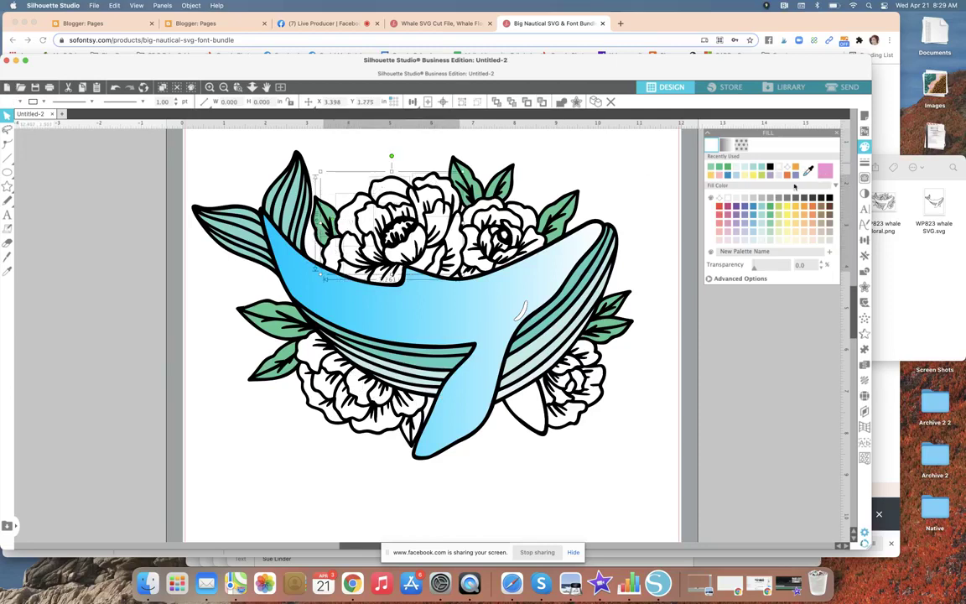
- Fill the upper-left peony pink and change the whale body to solid teal
{"action": "left_click", "coordinate": [720, 238]}
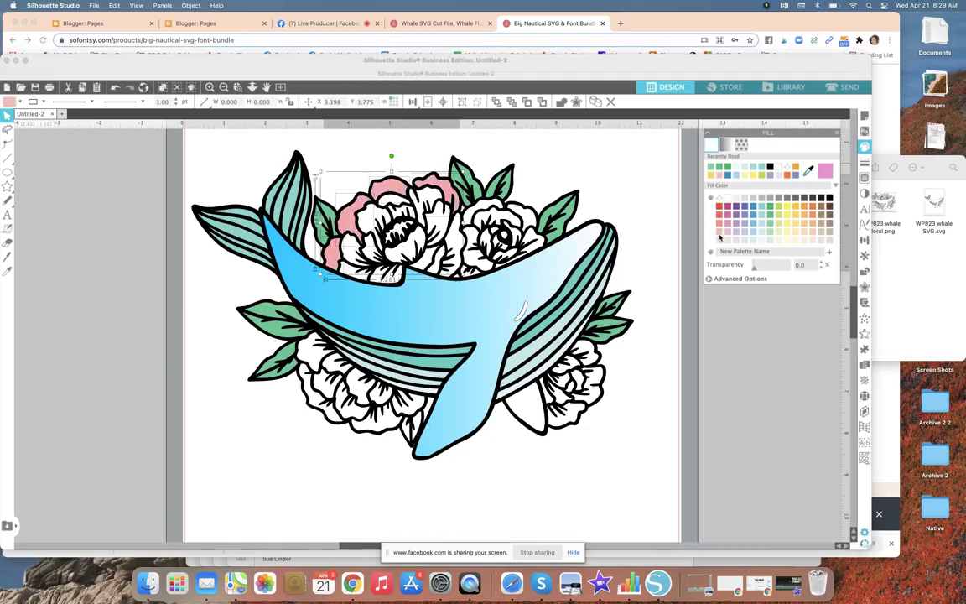
{"action": "left_click", "coordinate": [670, 339]}
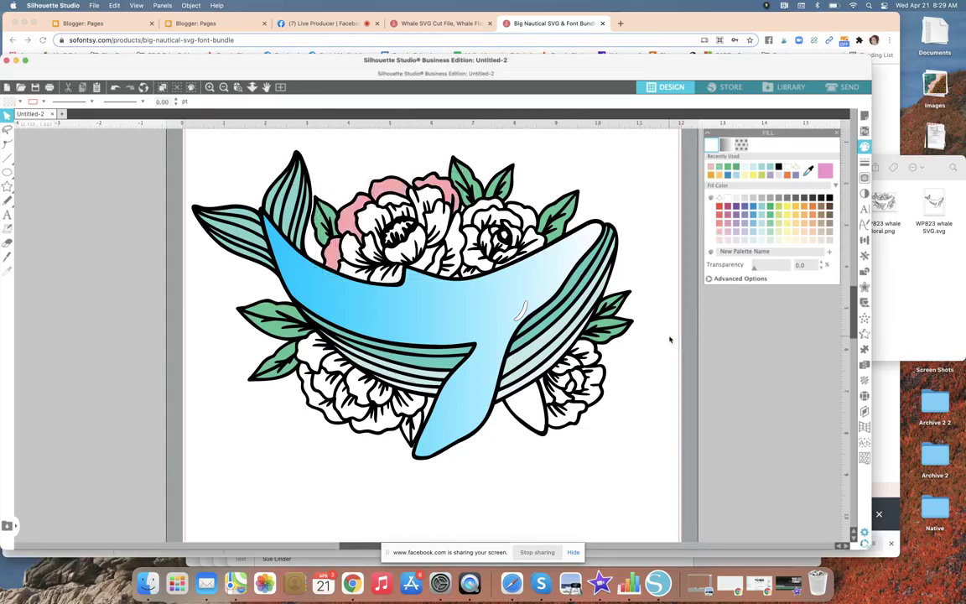
{"action": "left_click", "coordinate": [496, 307]}
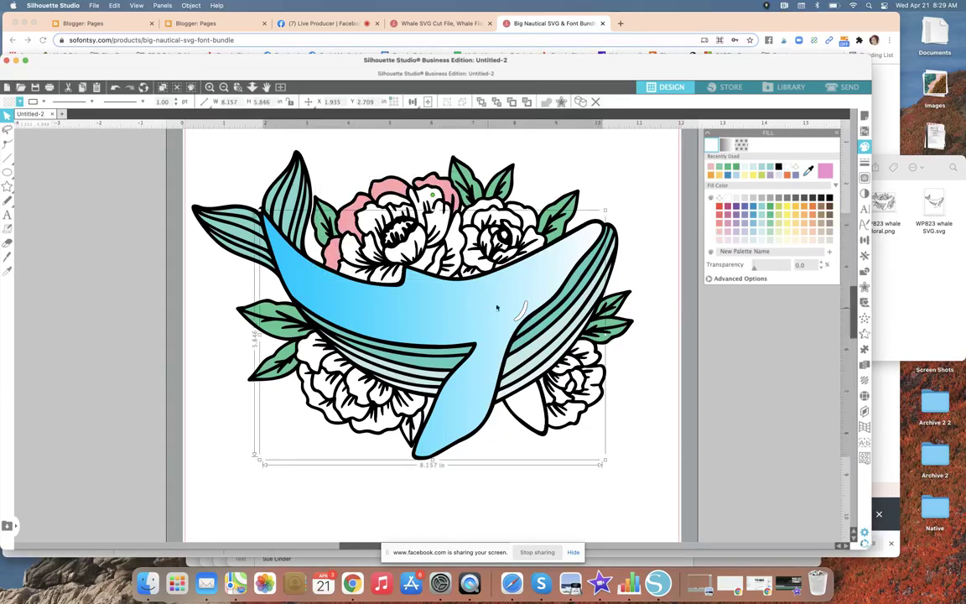
{"action": "left_click", "coordinate": [757, 169]}
{"action": "left_click", "coordinate": [712, 368]}
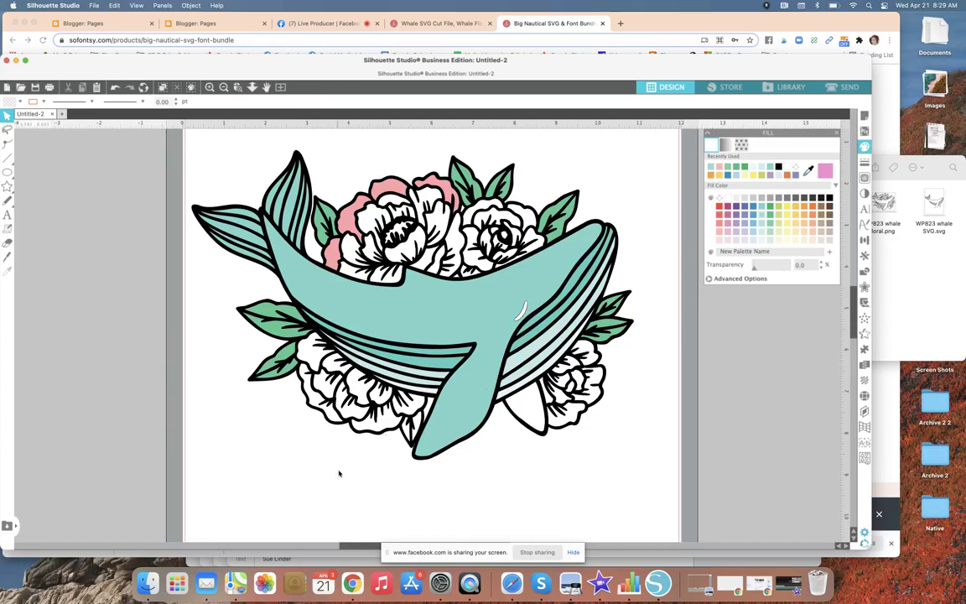
- Fill the lower-left peony pieces pink, after undoing a mistaken fill
{"action": "left_click", "coordinate": [336, 417]}
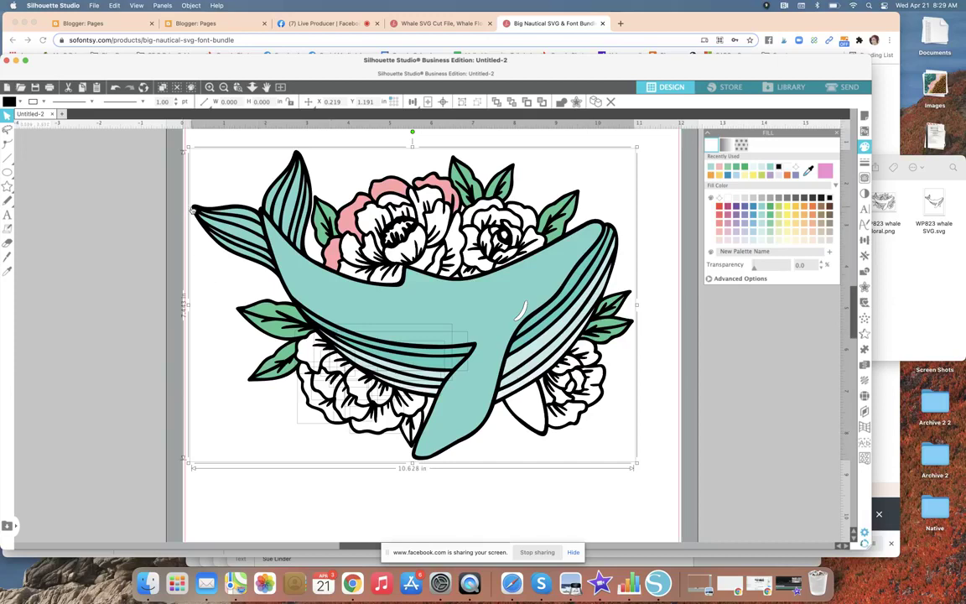
{"action": "key", "text": "Tab"}
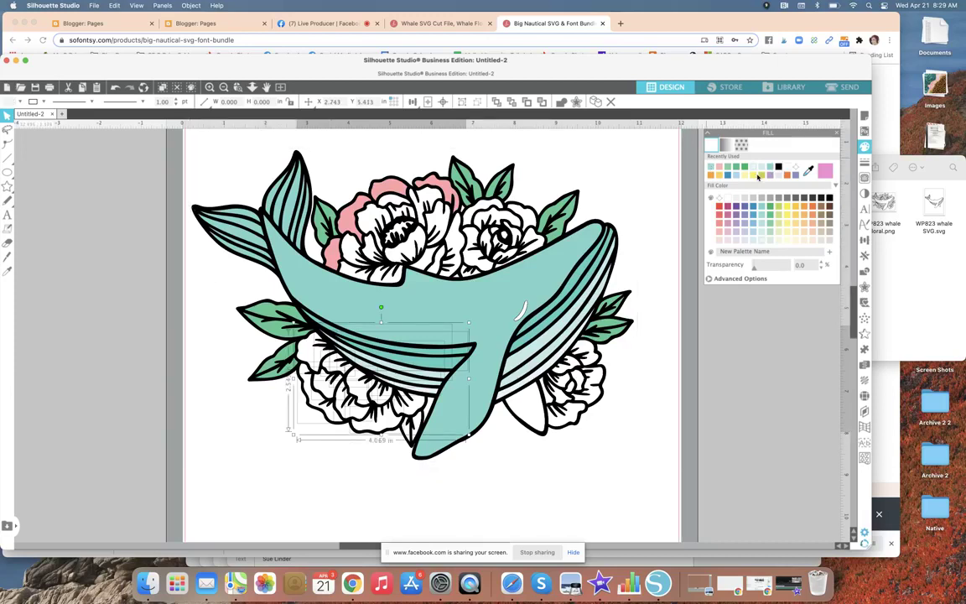
{"action": "left_click", "coordinate": [719, 170]}
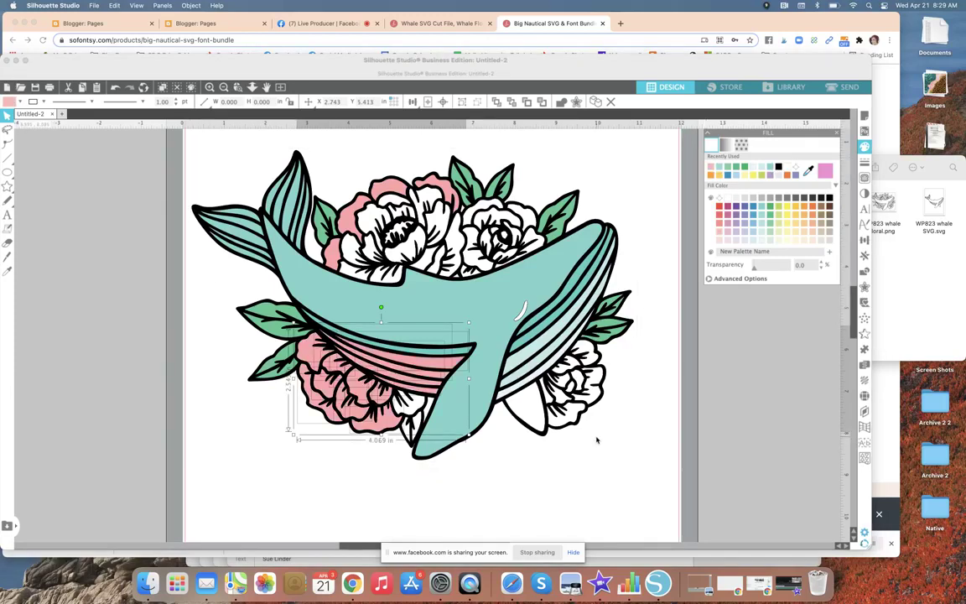
{"action": "key", "text": "super+z"}
{"action": "left_click", "coordinate": [358, 468]}
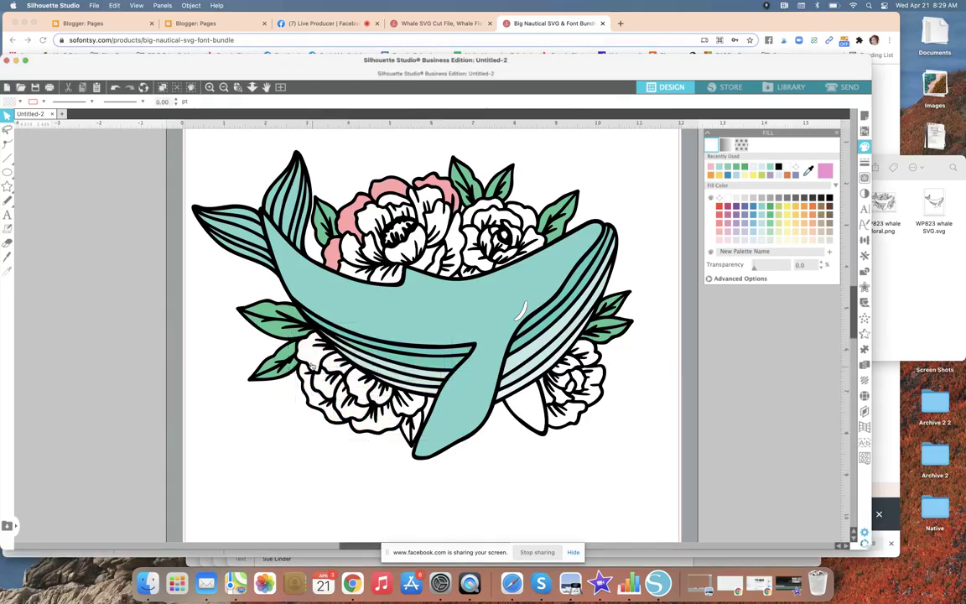
{"action": "left_click", "coordinate": [277, 358]}
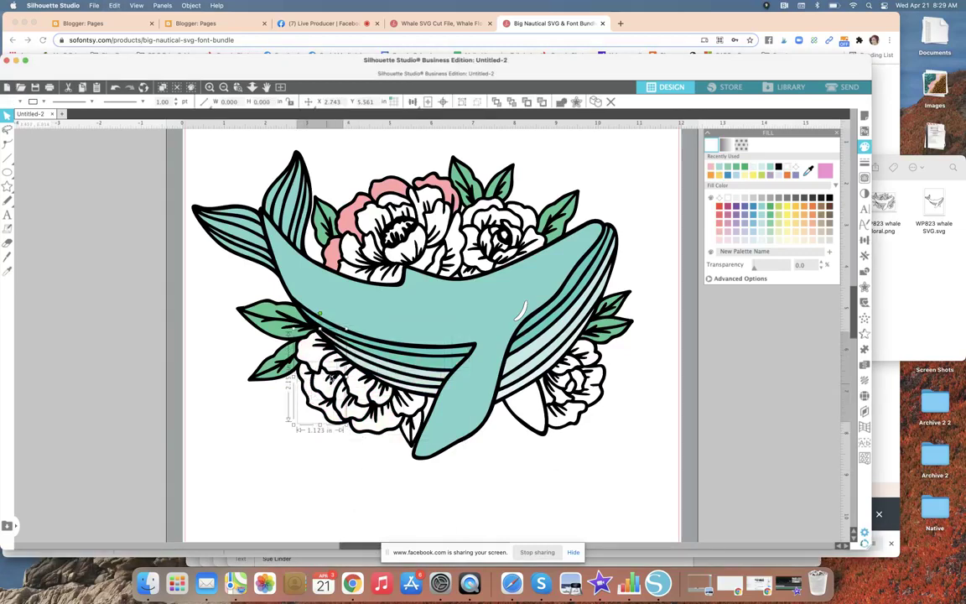
{"action": "left_click_drag", "start_coordinate": [345, 376], "coordinate": [378, 376]}
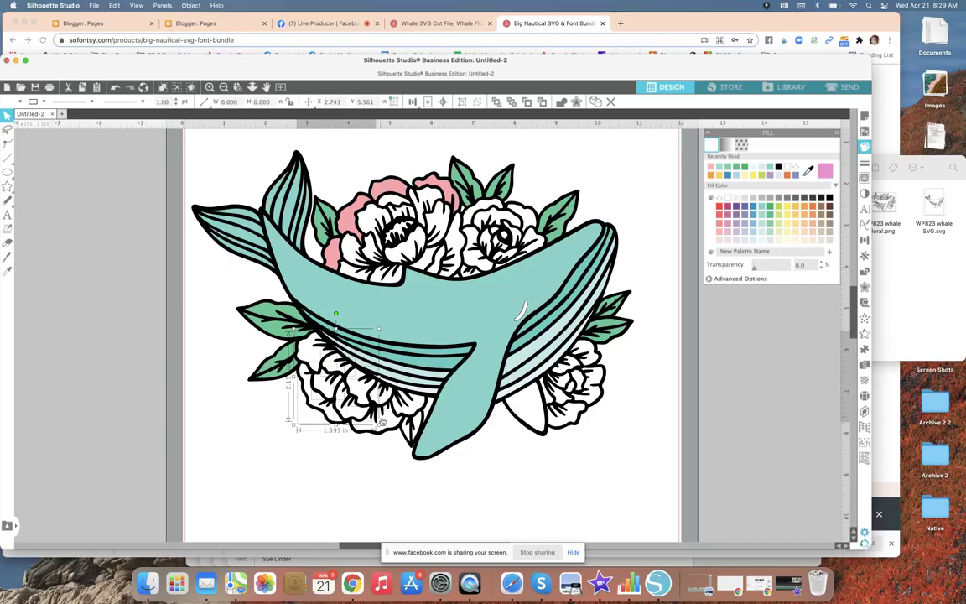
{"action": "left_click", "coordinate": [367, 366]}
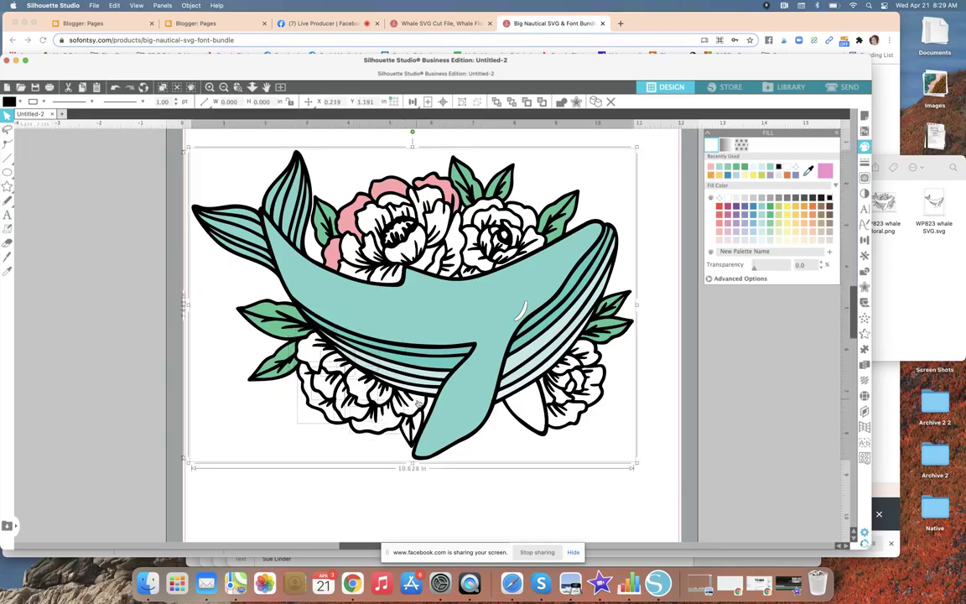
{"action": "left_click", "coordinate": [371, 415]}
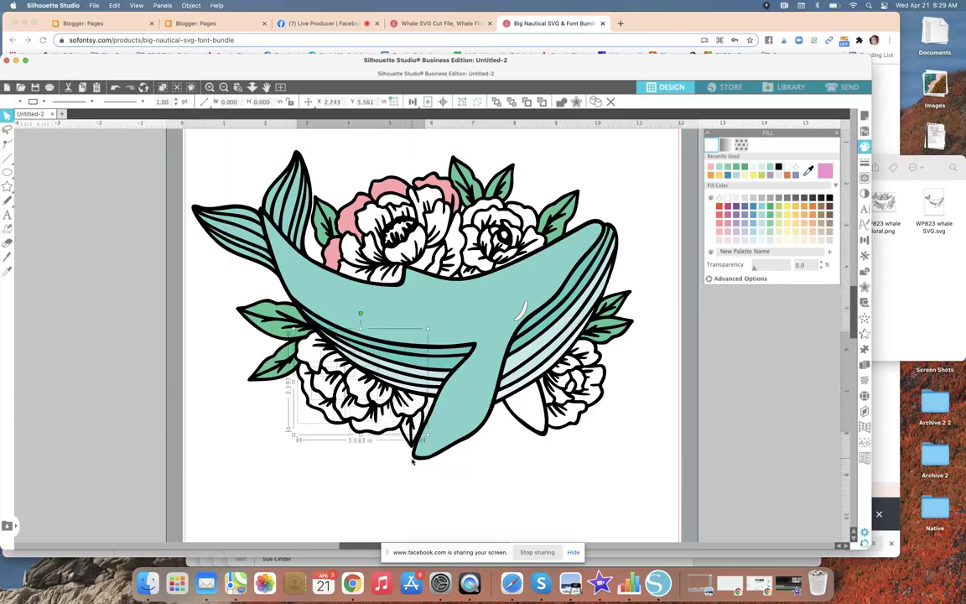
{"action": "left_click", "coordinate": [711, 168]}
{"action": "left_click", "coordinate": [614, 439]}
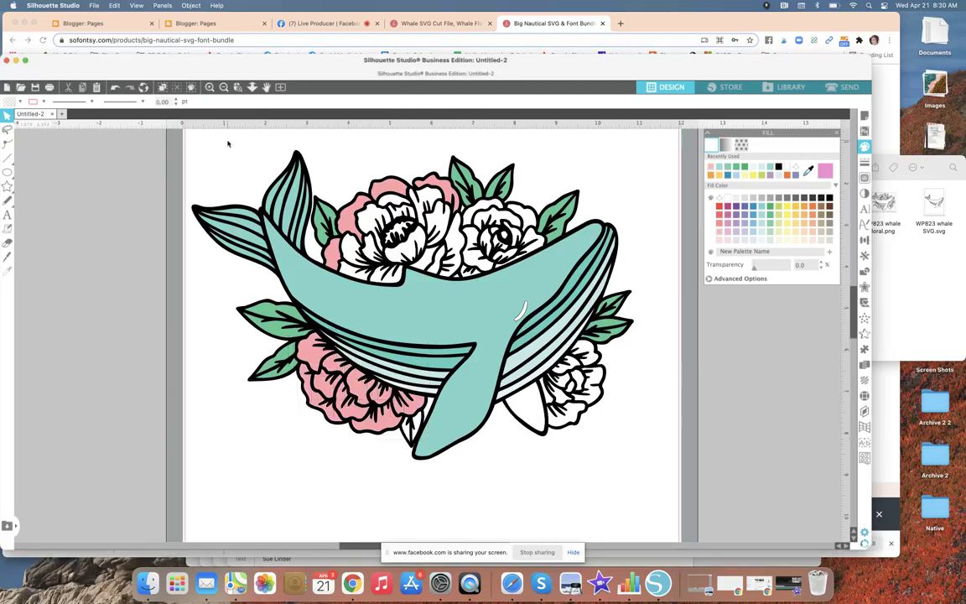
- Fill the small bloom near the centre pink and select the whole design
{"action": "left_click", "coordinate": [404, 254]}
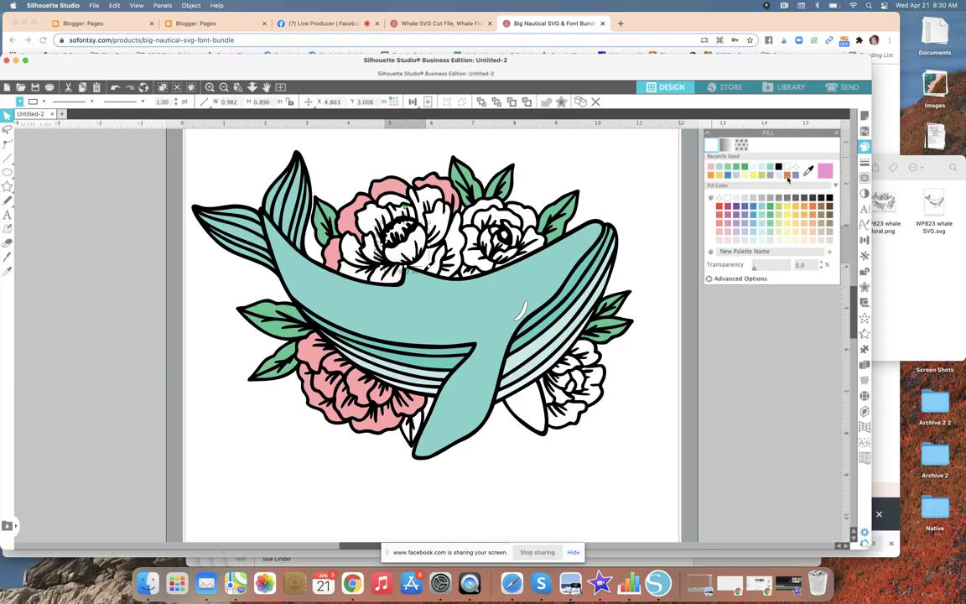
{"action": "left_click", "coordinate": [721, 233]}
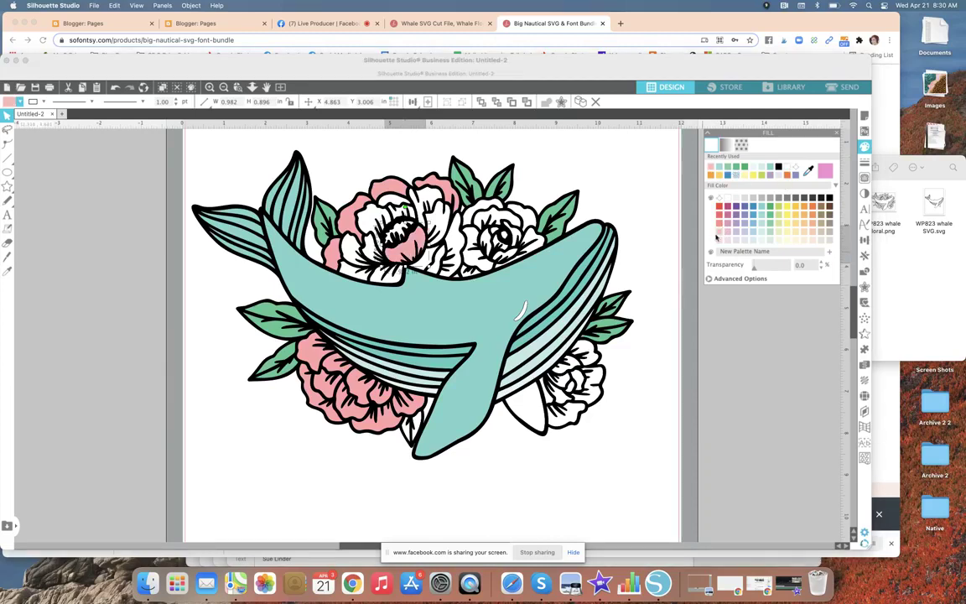
{"action": "left_click", "coordinate": [244, 150]}
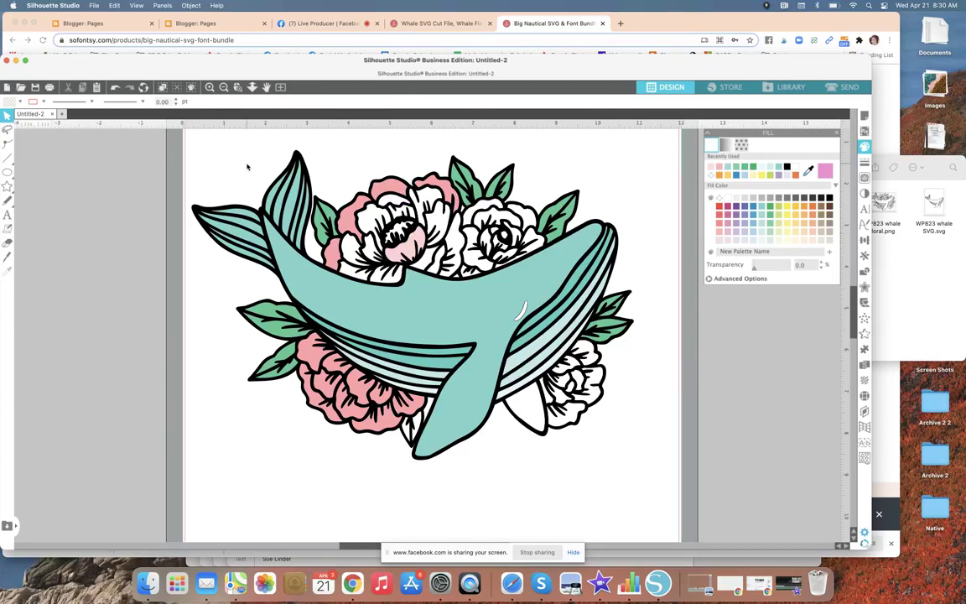
{"action": "left_click_drag", "start_coordinate": [185, 152], "coordinate": [659, 513]}
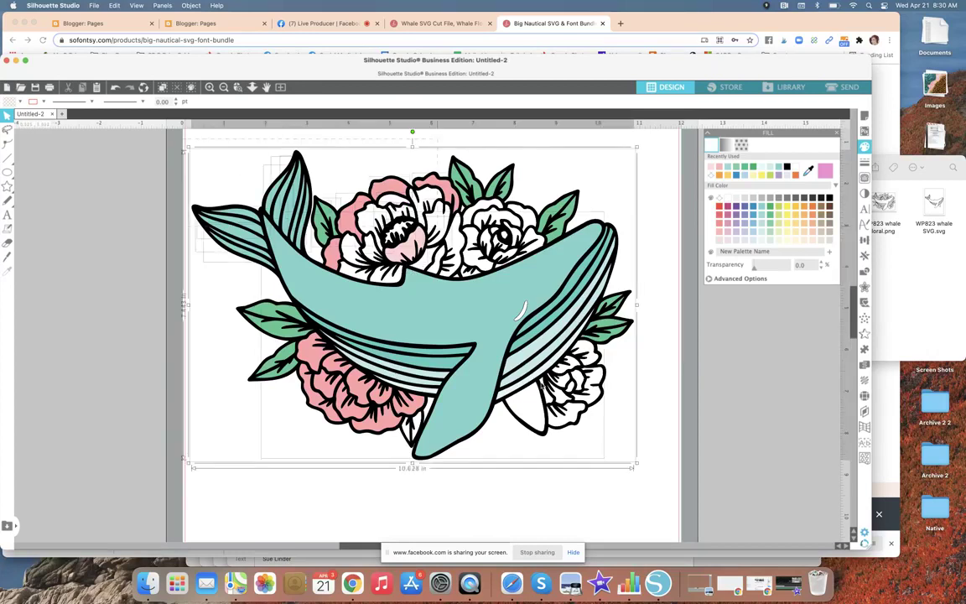
- Marquee-select all whale pieces, group them into one object, and bring the webcam window forward
{"action": "left_click", "coordinate": [672, 517]}
{"action": "scroll", "coordinate": [402, 302], "scroll_direction": "right", "scroll_amount": 2}
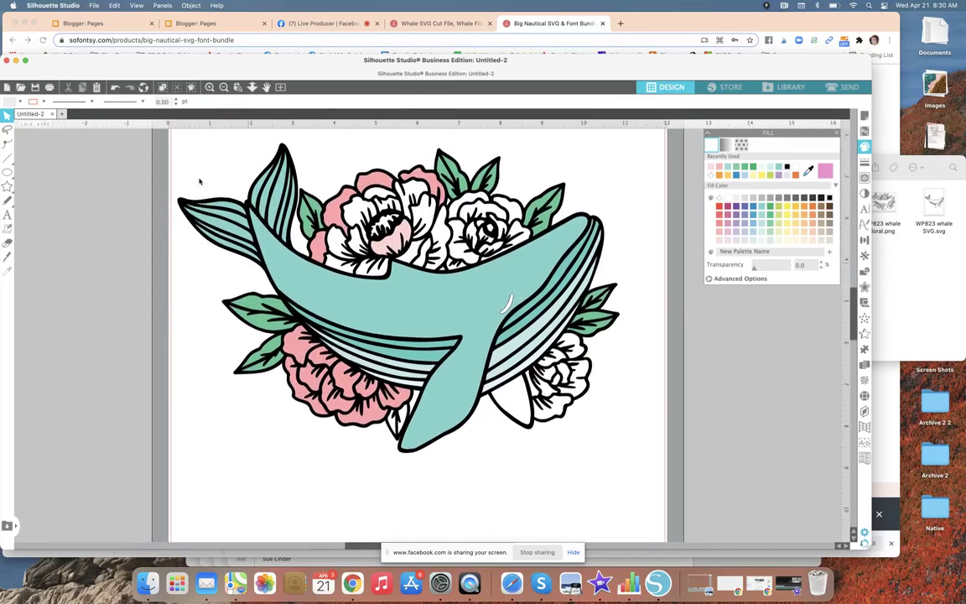
{"action": "left_click_drag", "start_coordinate": [152, 138], "coordinate": [595, 432]}
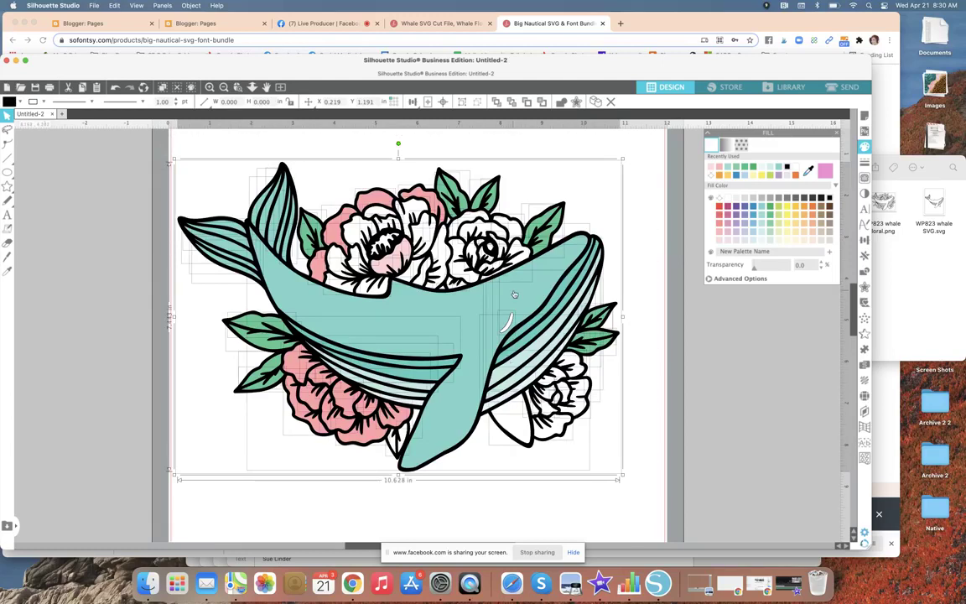
{"action": "right_click", "coordinate": [462, 261]}
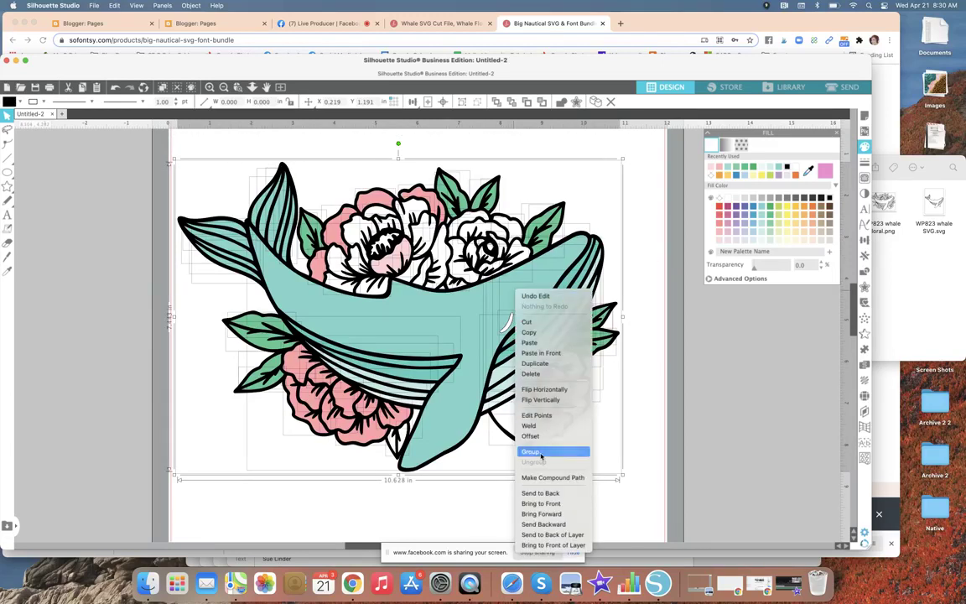
{"action": "left_click", "coordinate": [495, 408]}
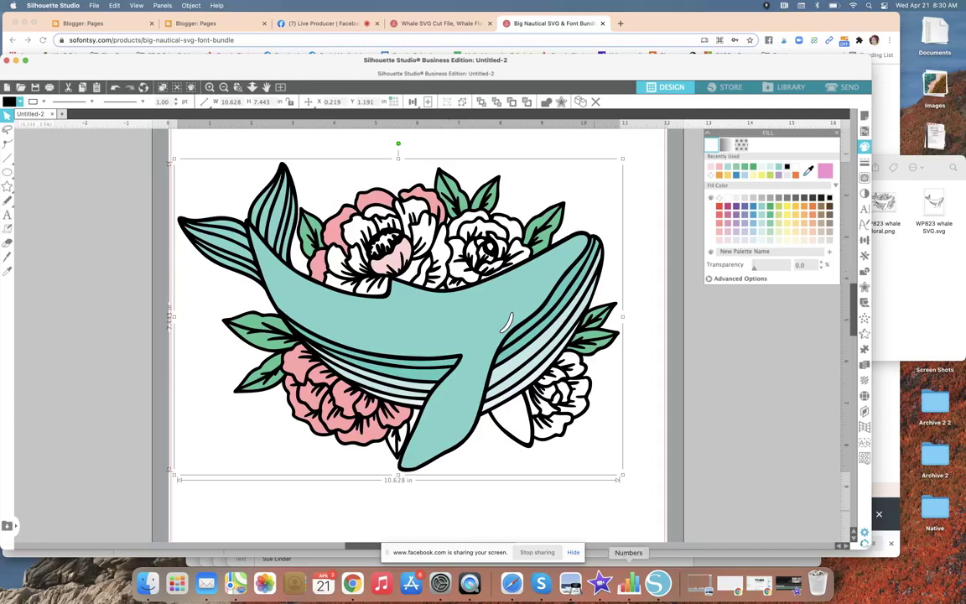
{"action": "left_click", "coordinate": [469, 583]}
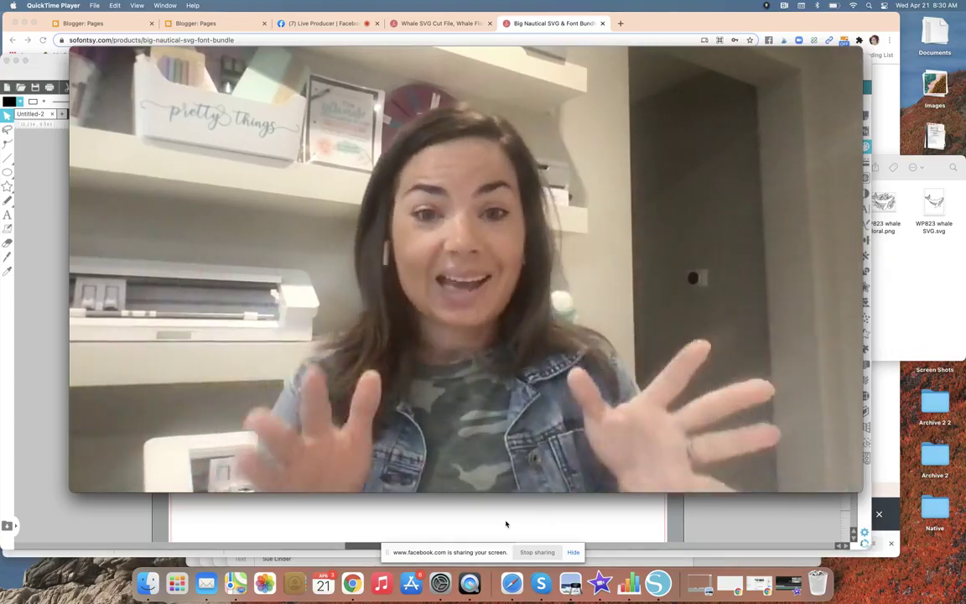